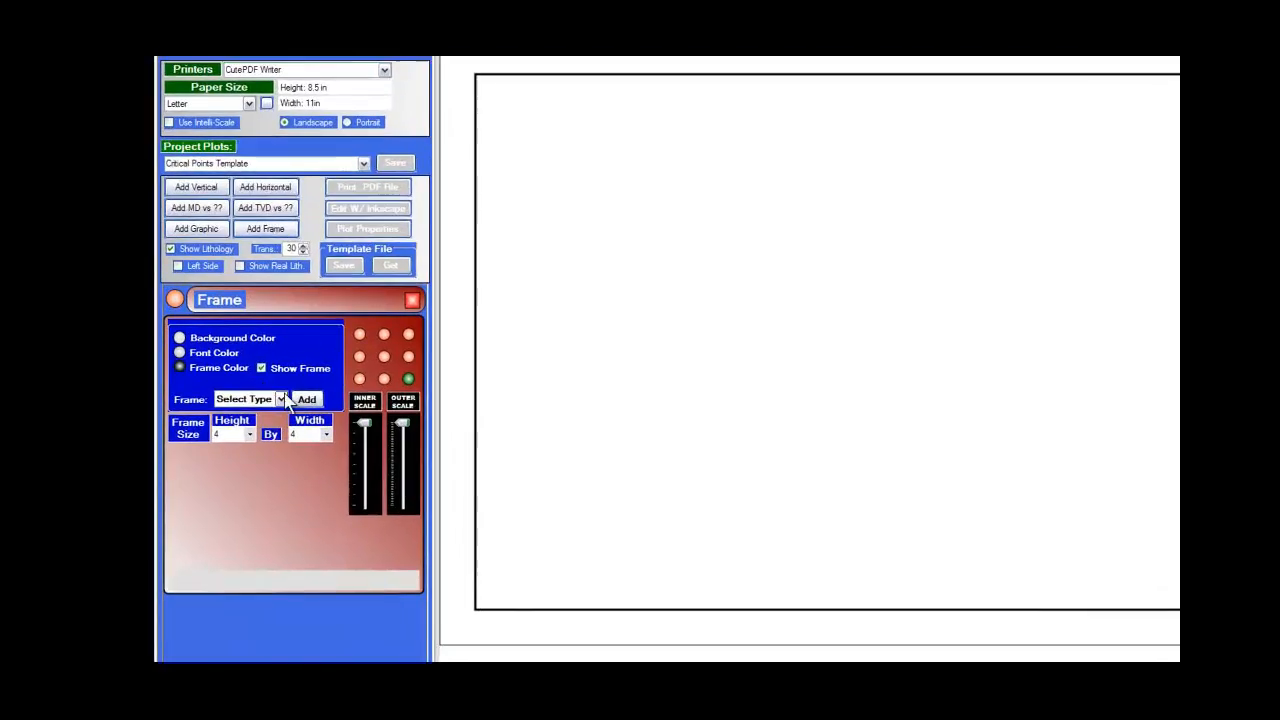
Make the new frame a GeoMagnetics frame and set its height to 3.00.
left_click(275, 411)
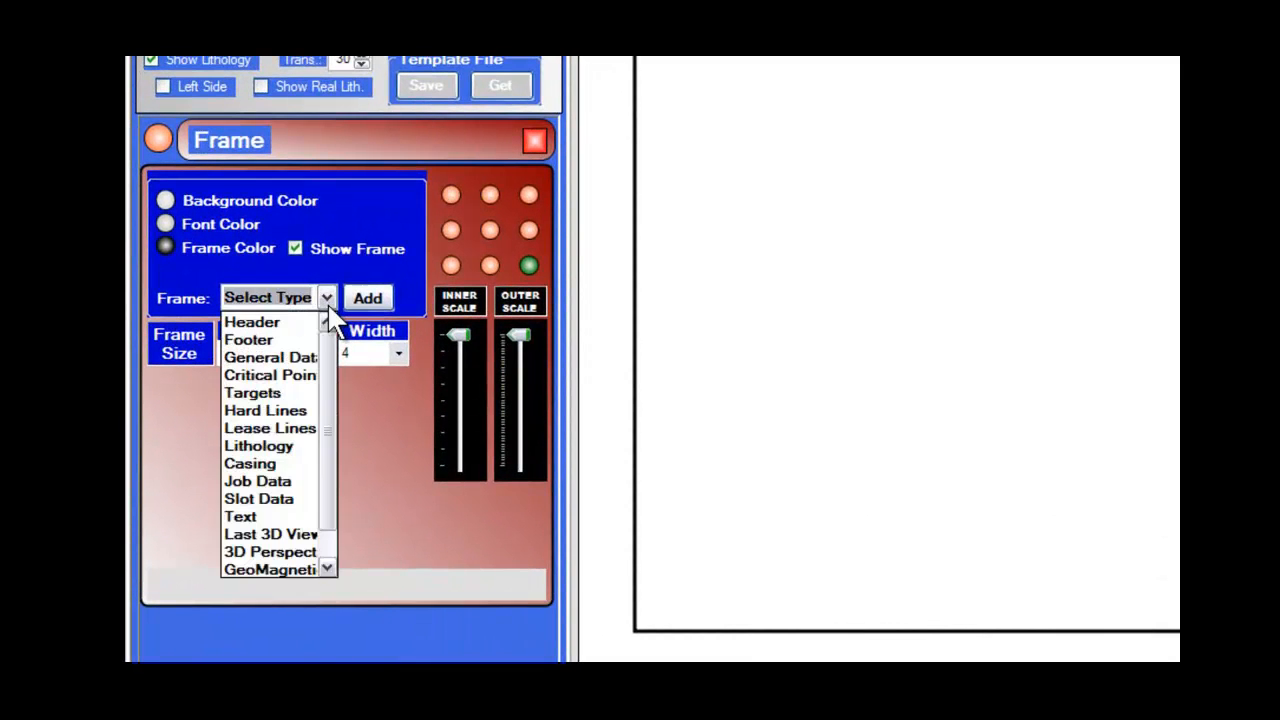
left_click_drag(334, 380, 331, 400)
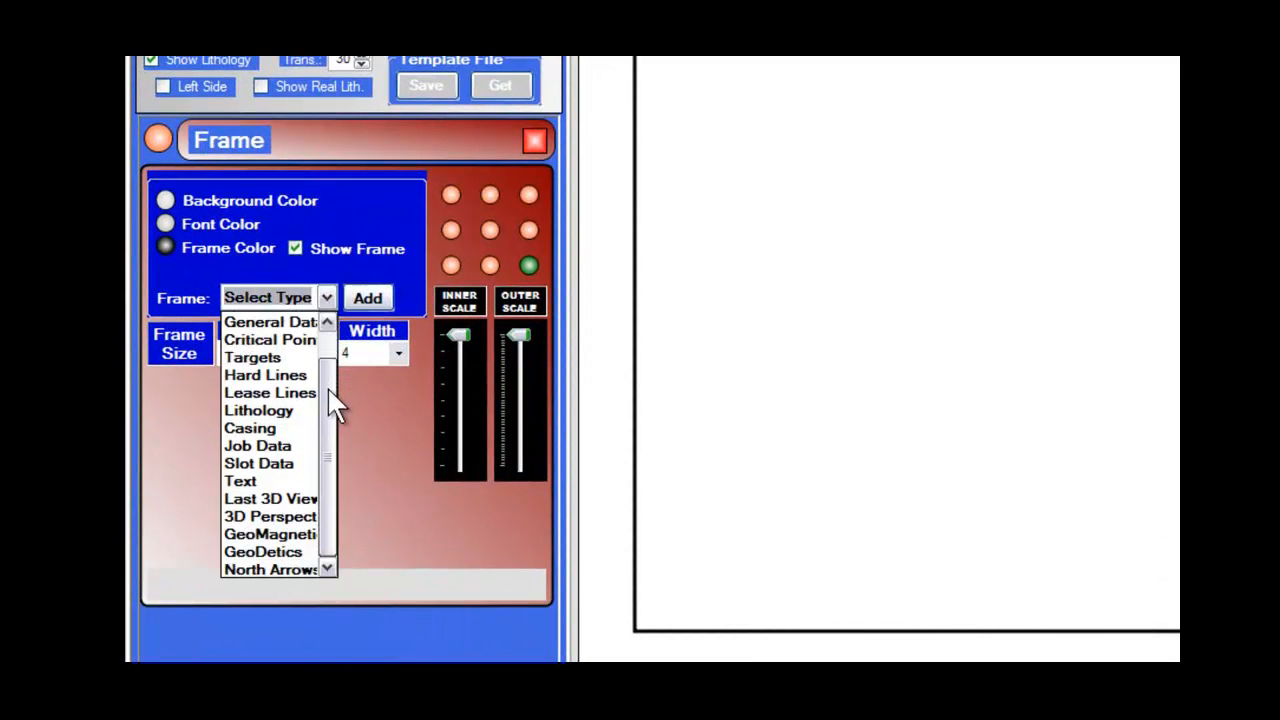
left_click(262, 539)
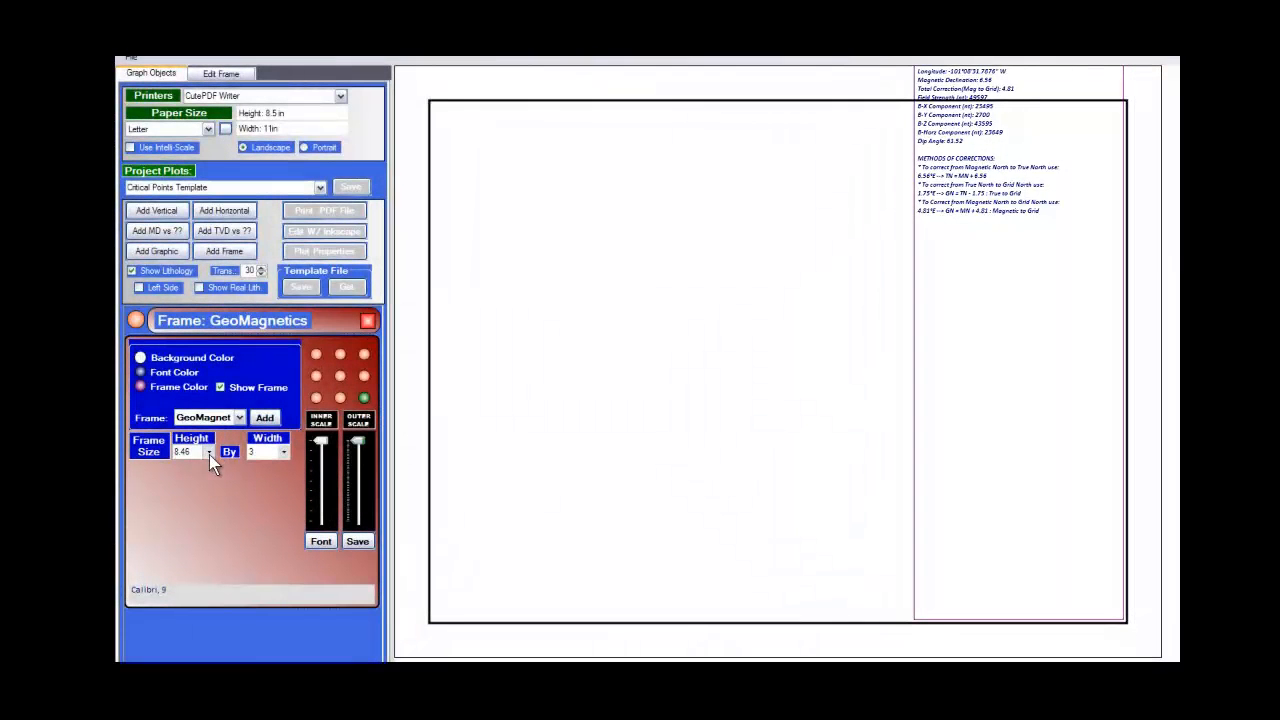
left_click(209, 453)
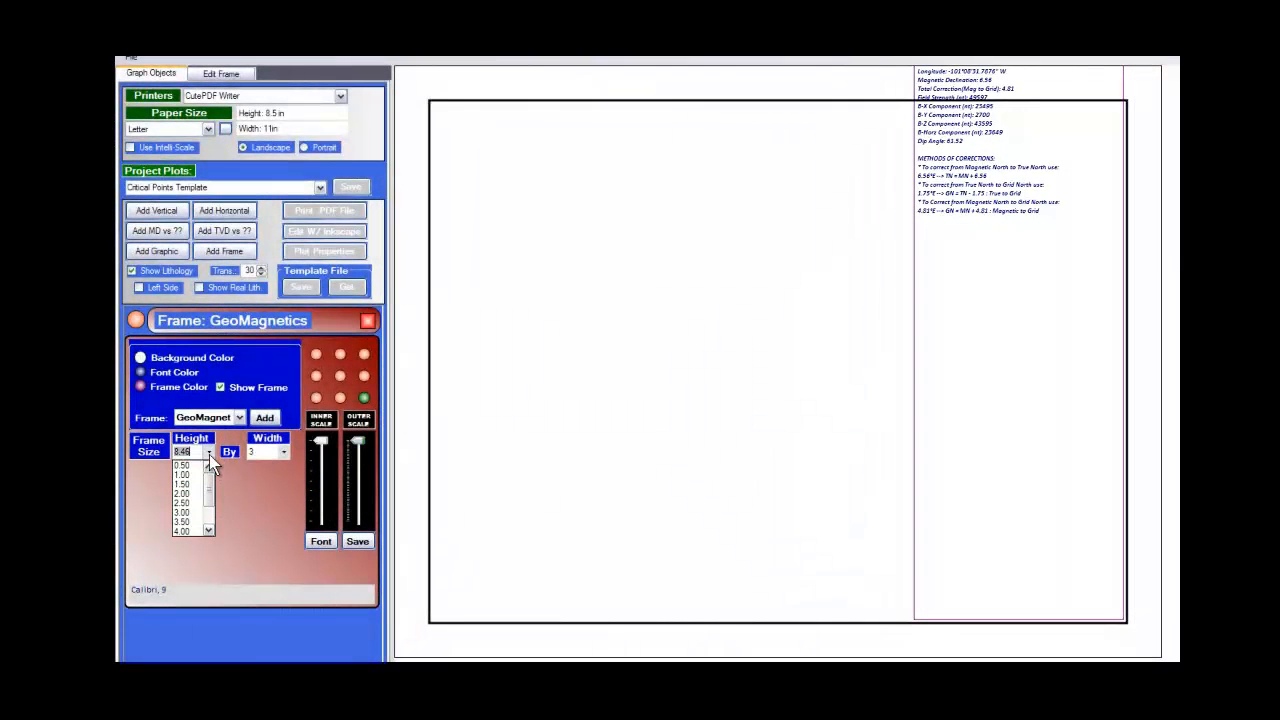
left_click(189, 512)
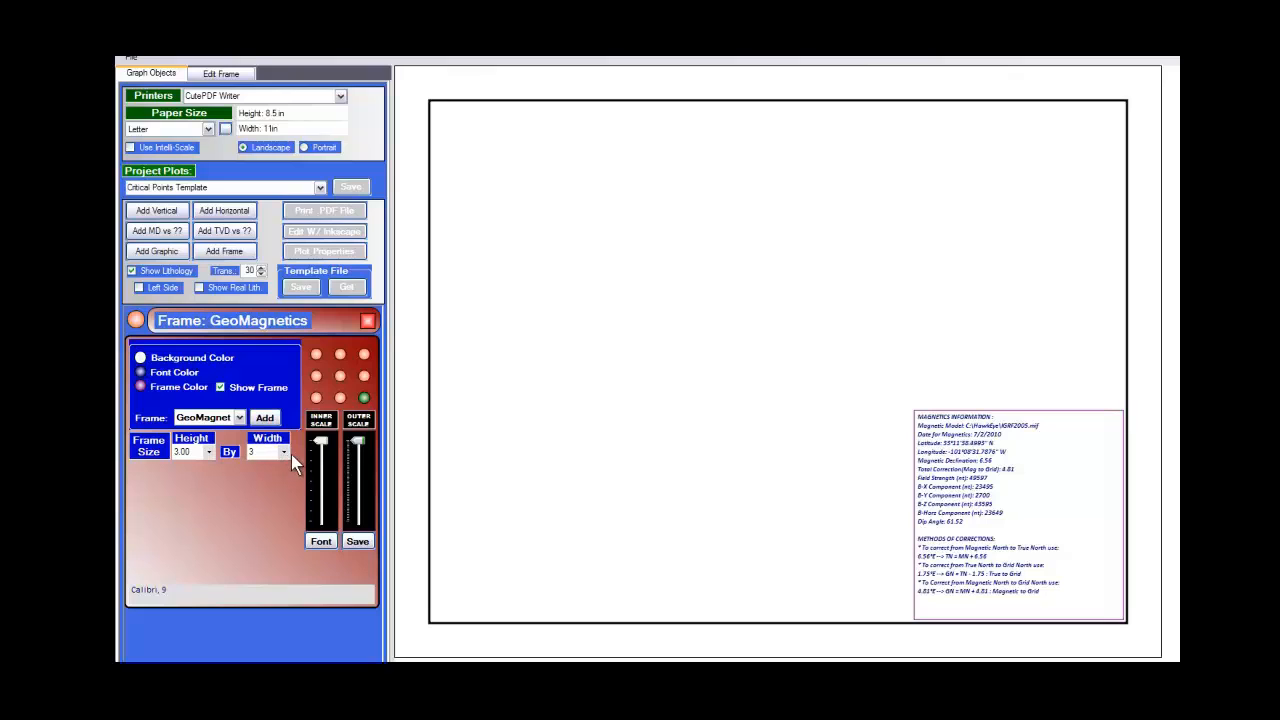
Set the GeoMagnetics frame's background color to light gray and its font color to black.
left_click(180, 360)
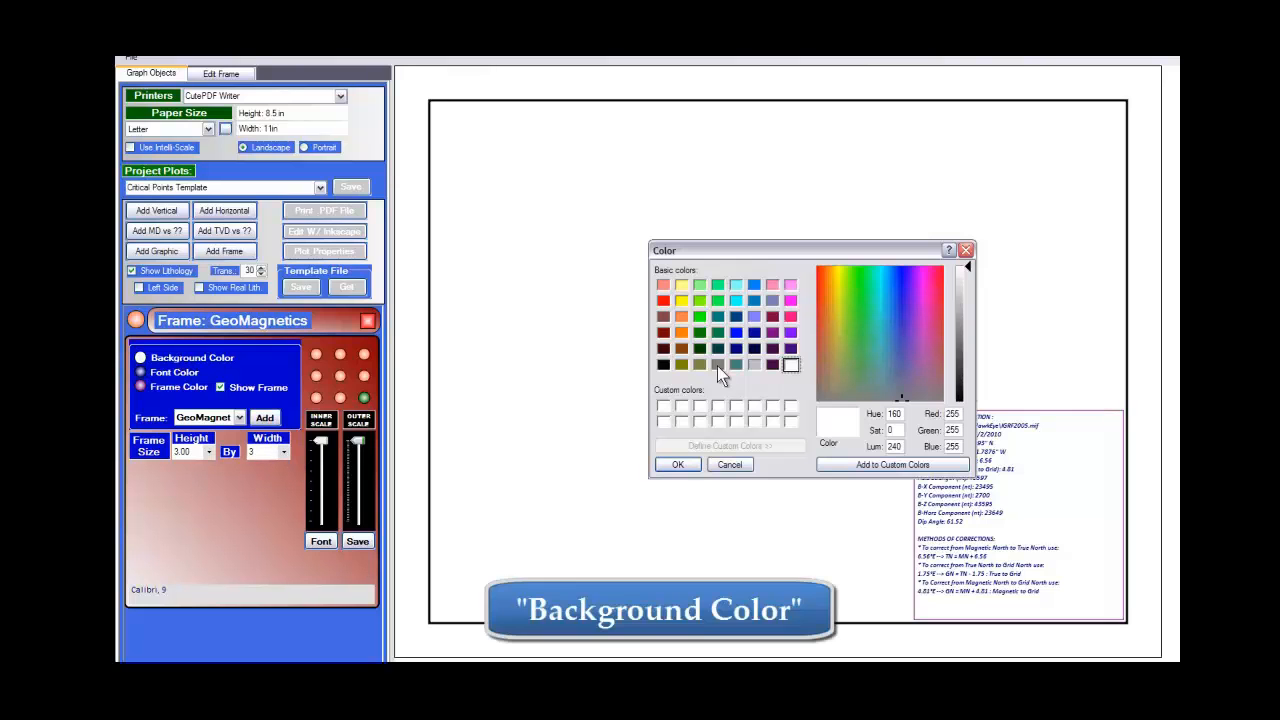
left_click(754, 364)
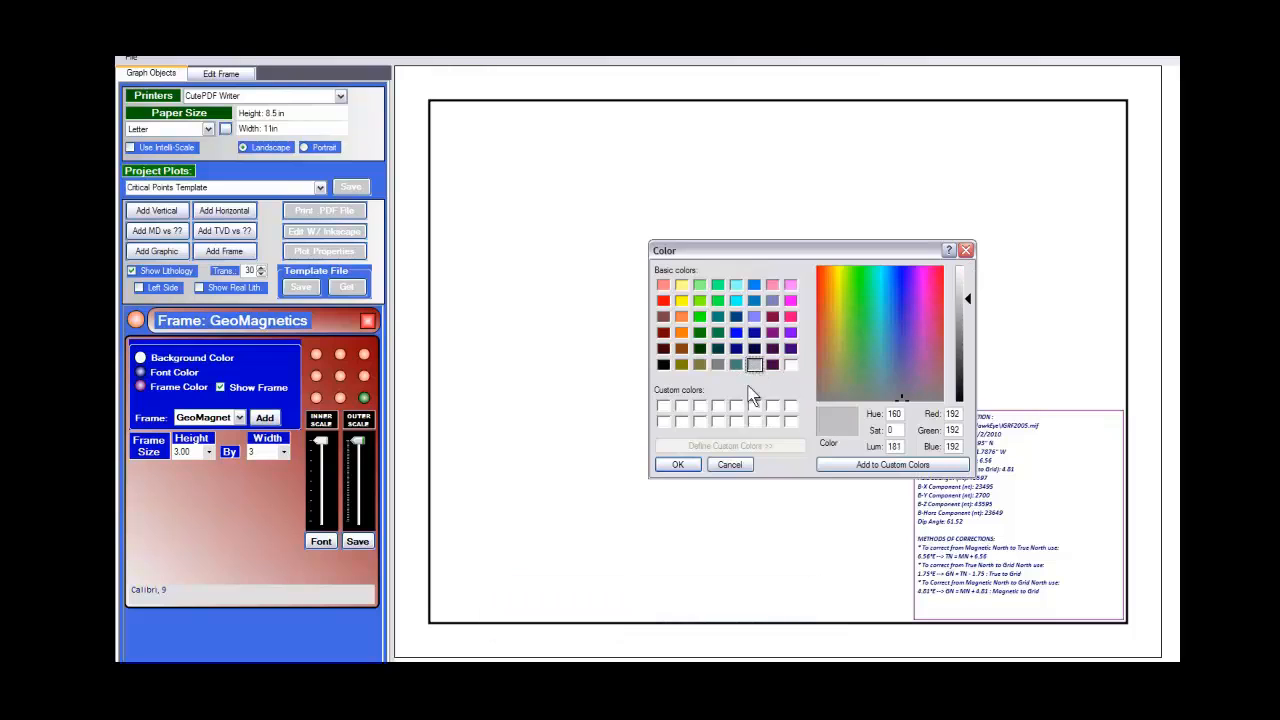
left_click(691, 466)
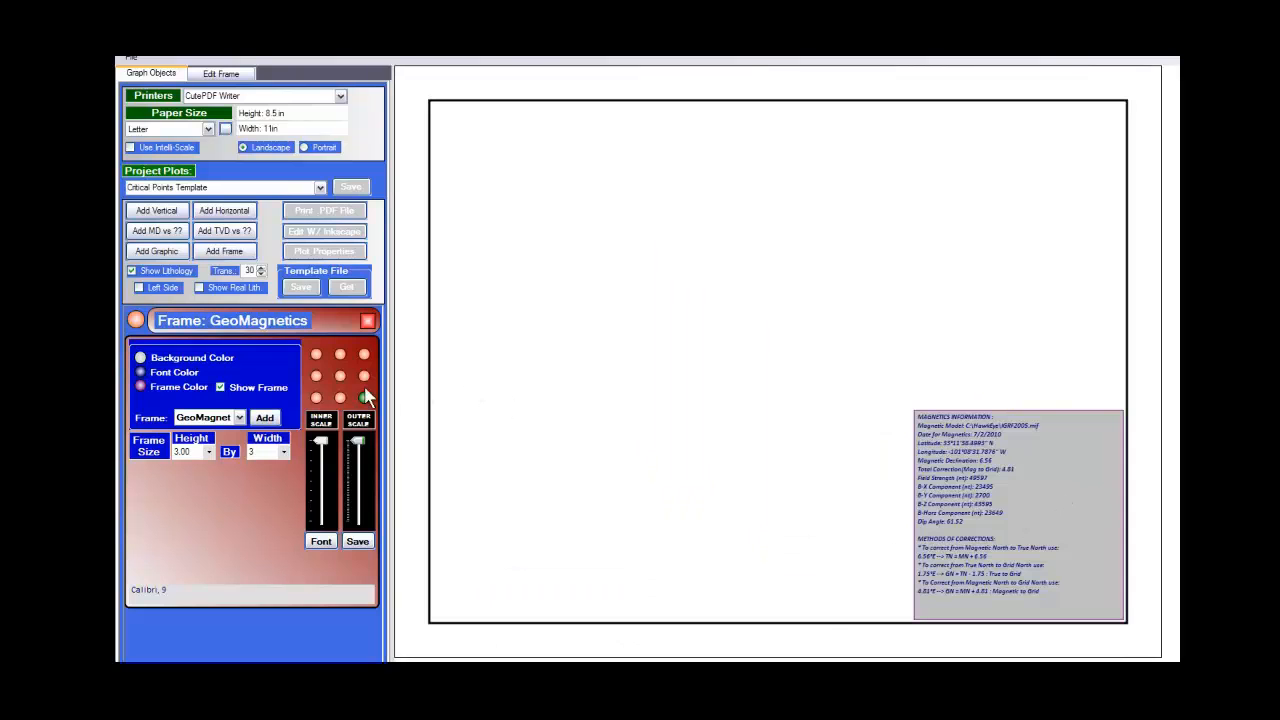
left_click(158, 372)
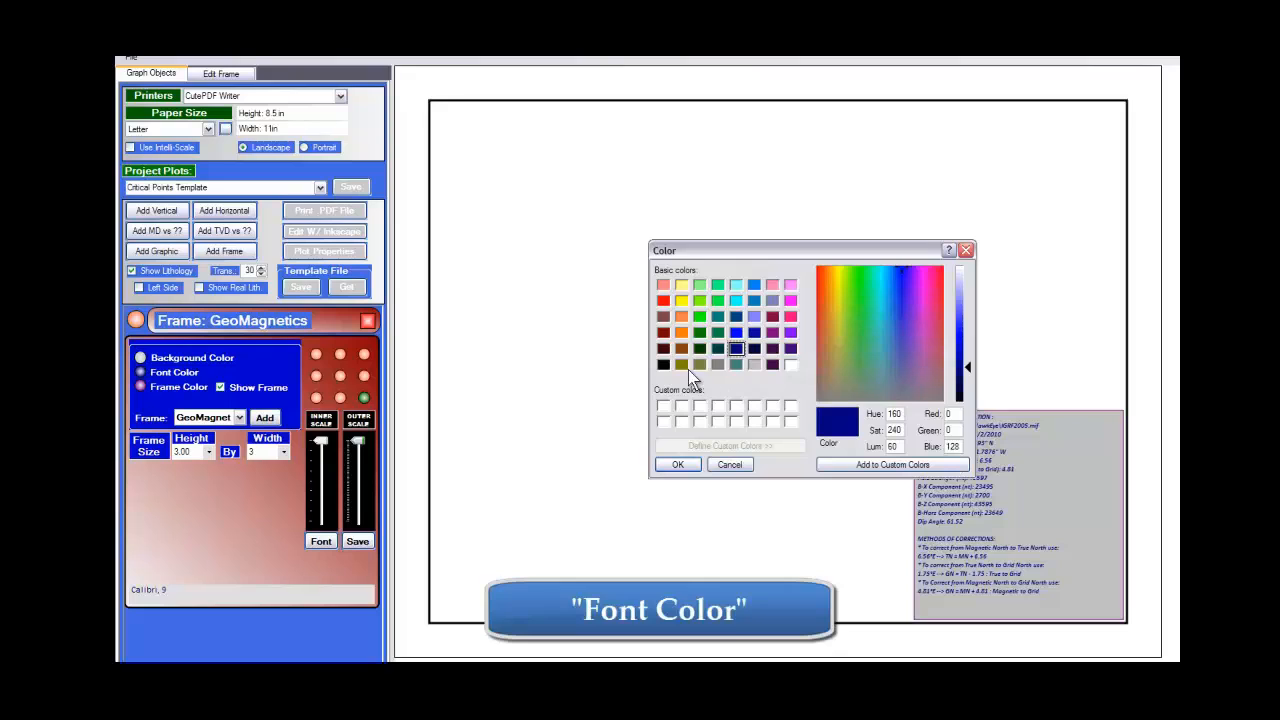
left_click(664, 365)
left_click(690, 464)
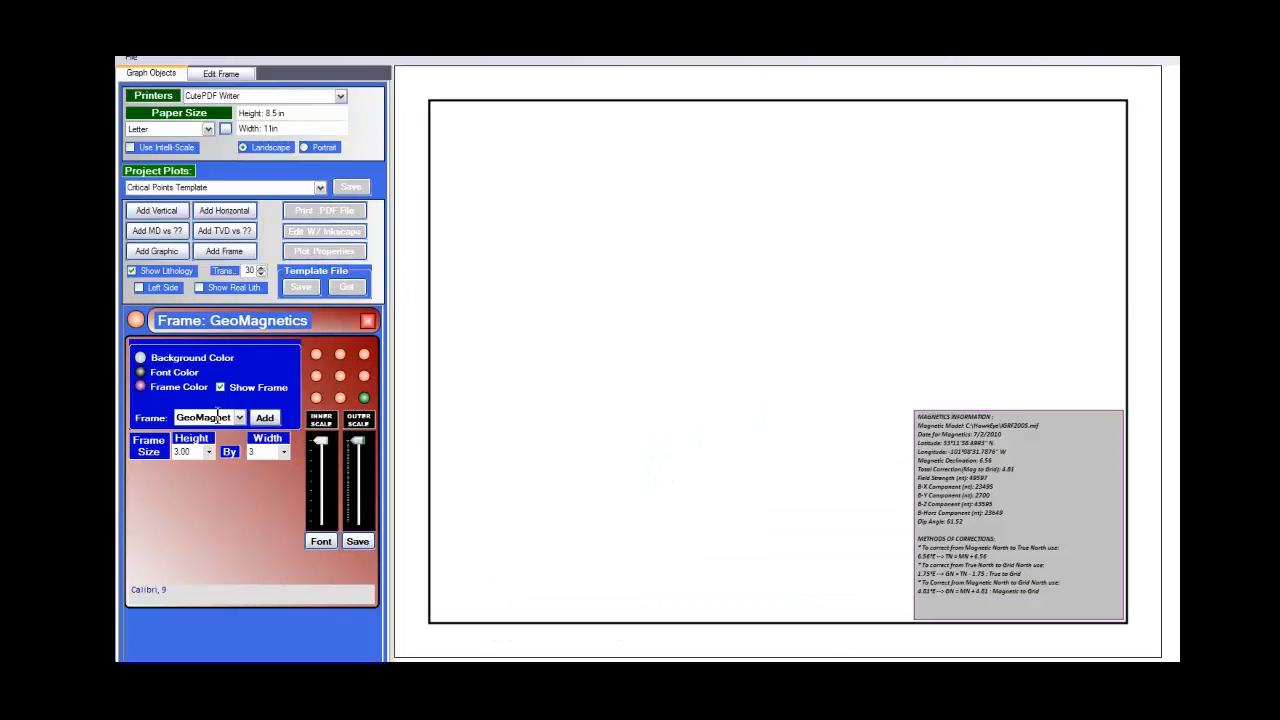
Set the GeoMagnetics frame color to orange and toggle the frame outline off and back on.
left_click(141, 388)
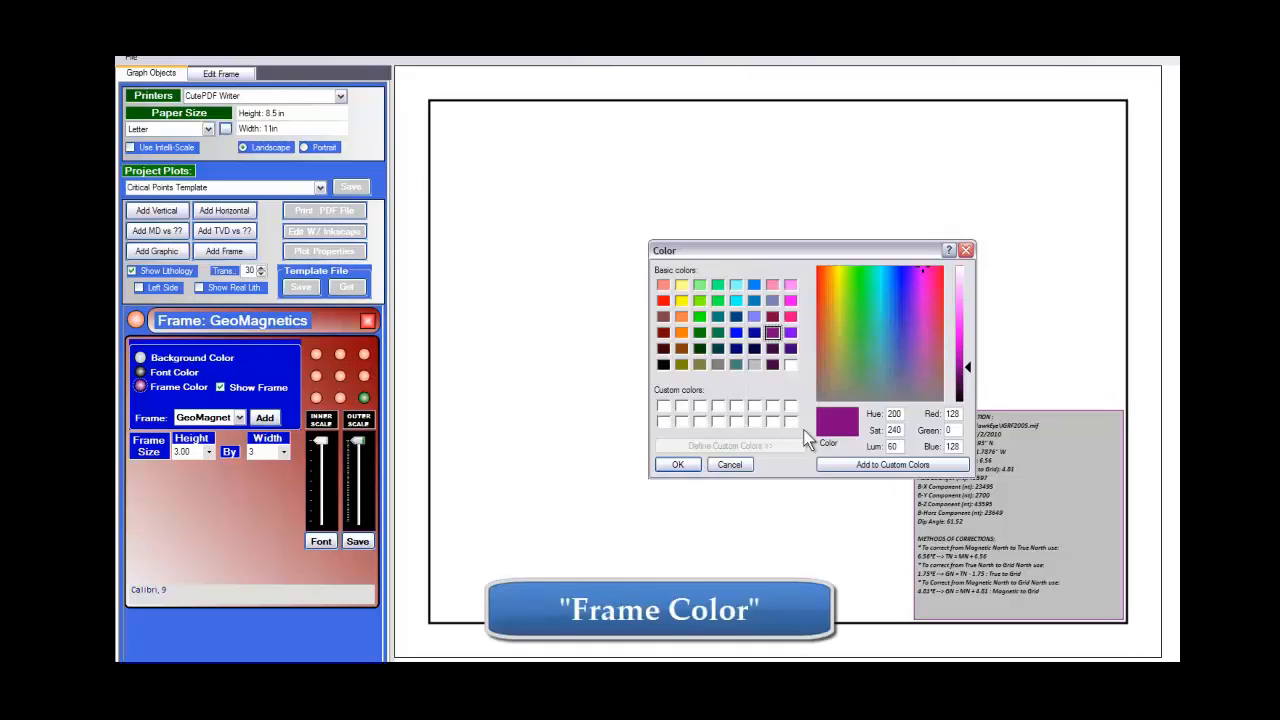
left_click(681, 332)
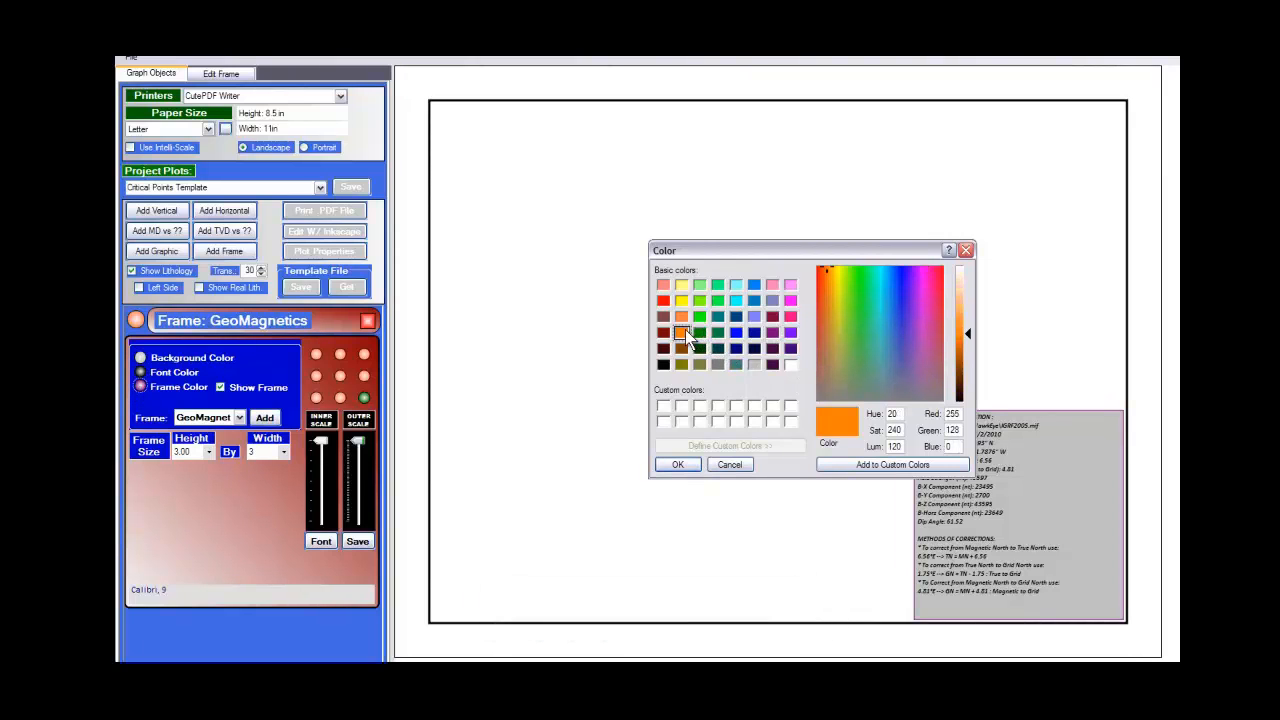
left_click(679, 464)
left_click(236, 390)
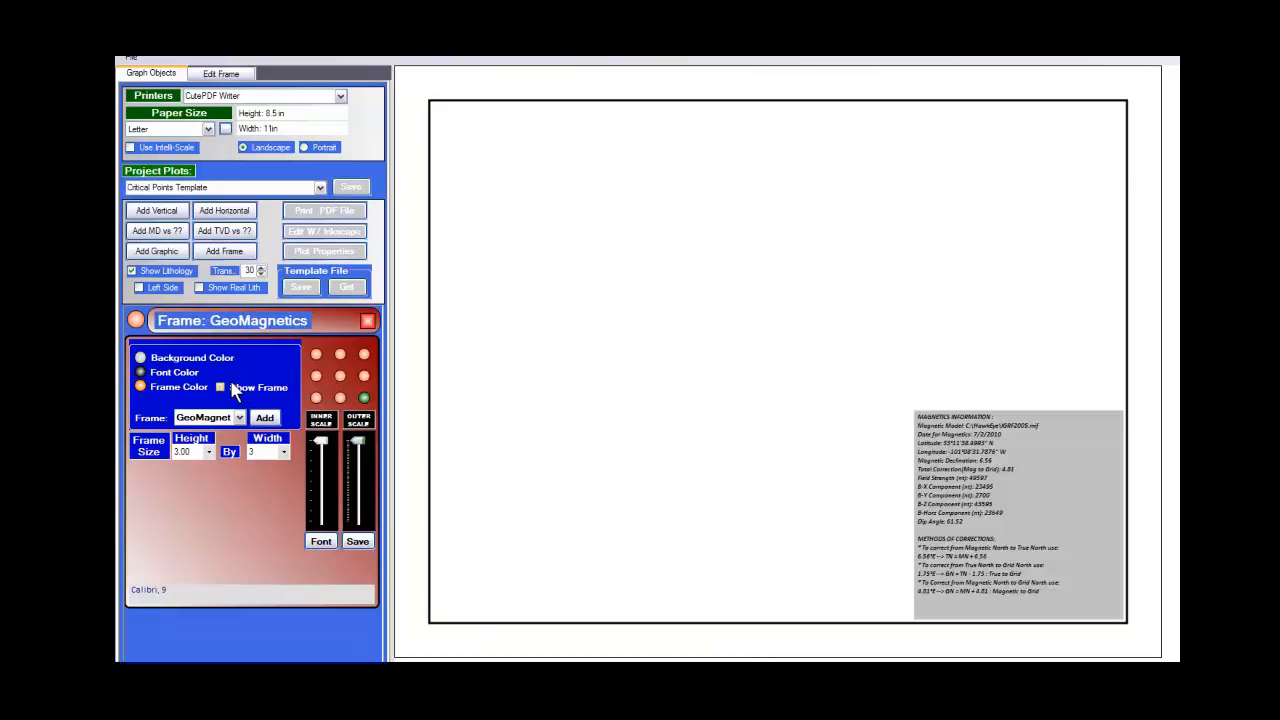
left_click(236, 393)
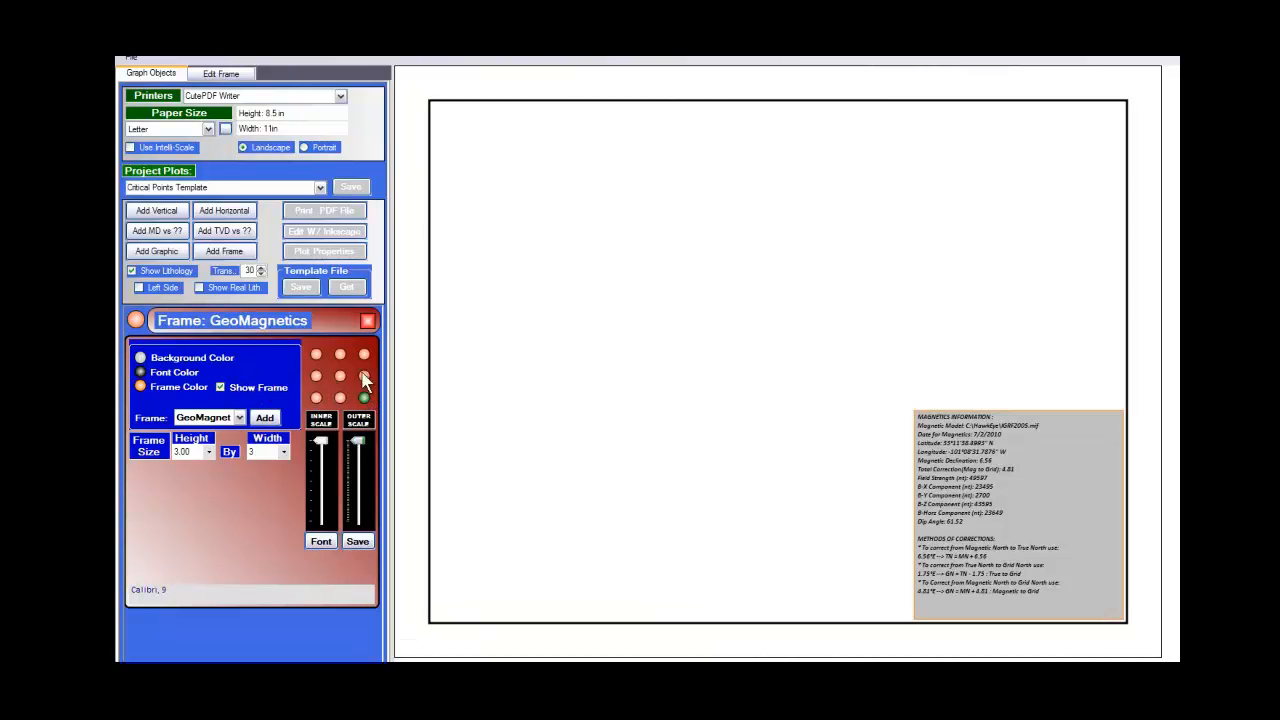
Try the GeoMagnetics frame at several corner, edge and center positions, ending in the upper-left corner of the page.
left_click(364, 354)
left_click(317, 355)
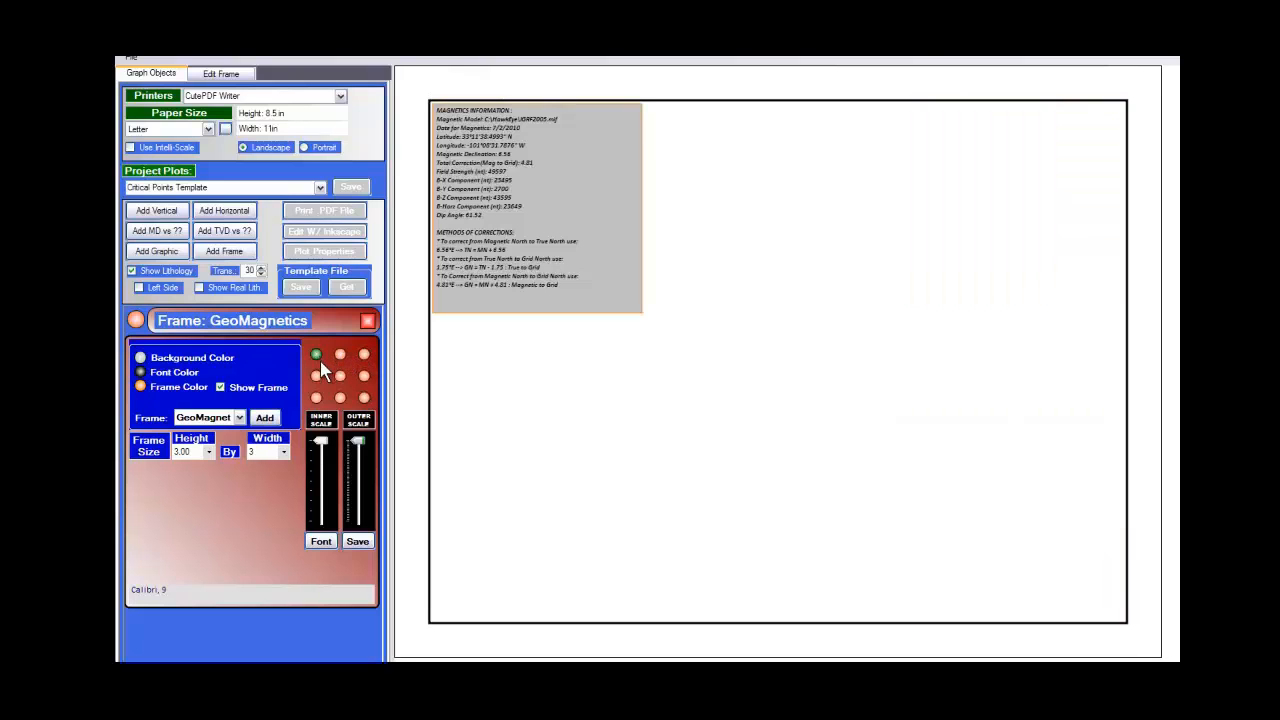
left_click(318, 378)
left_click(317, 398)
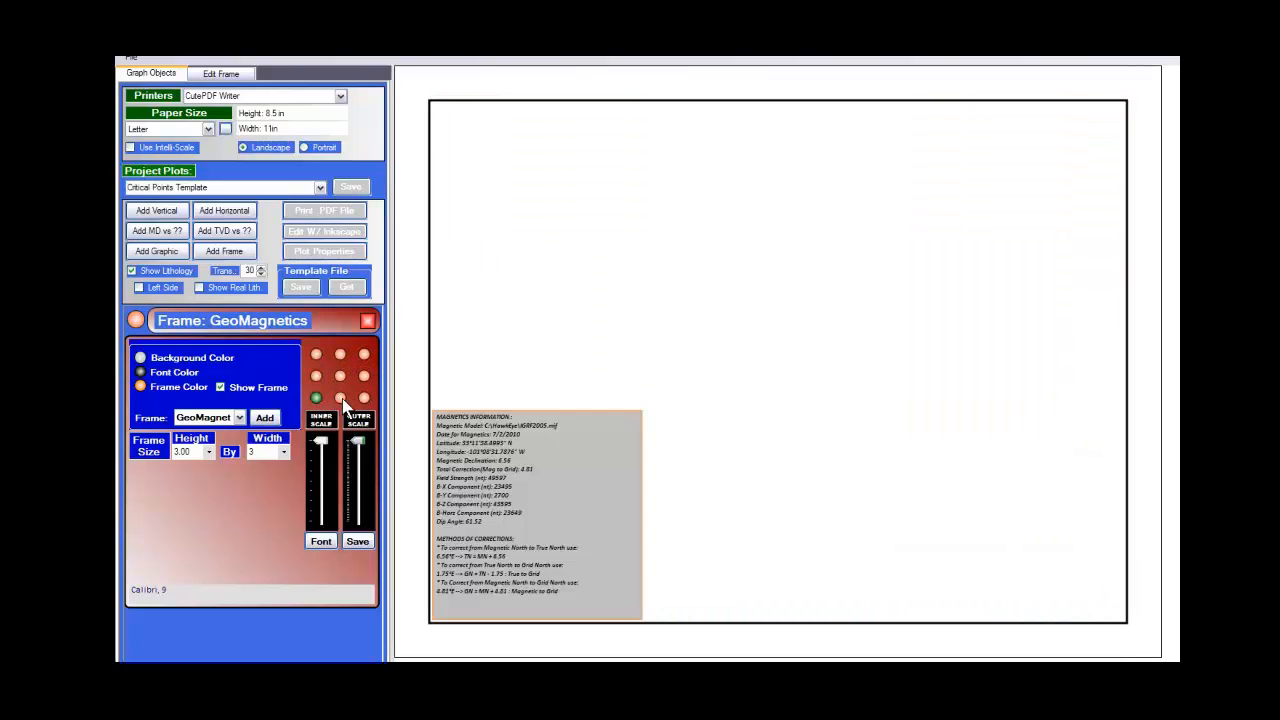
left_click(364, 399)
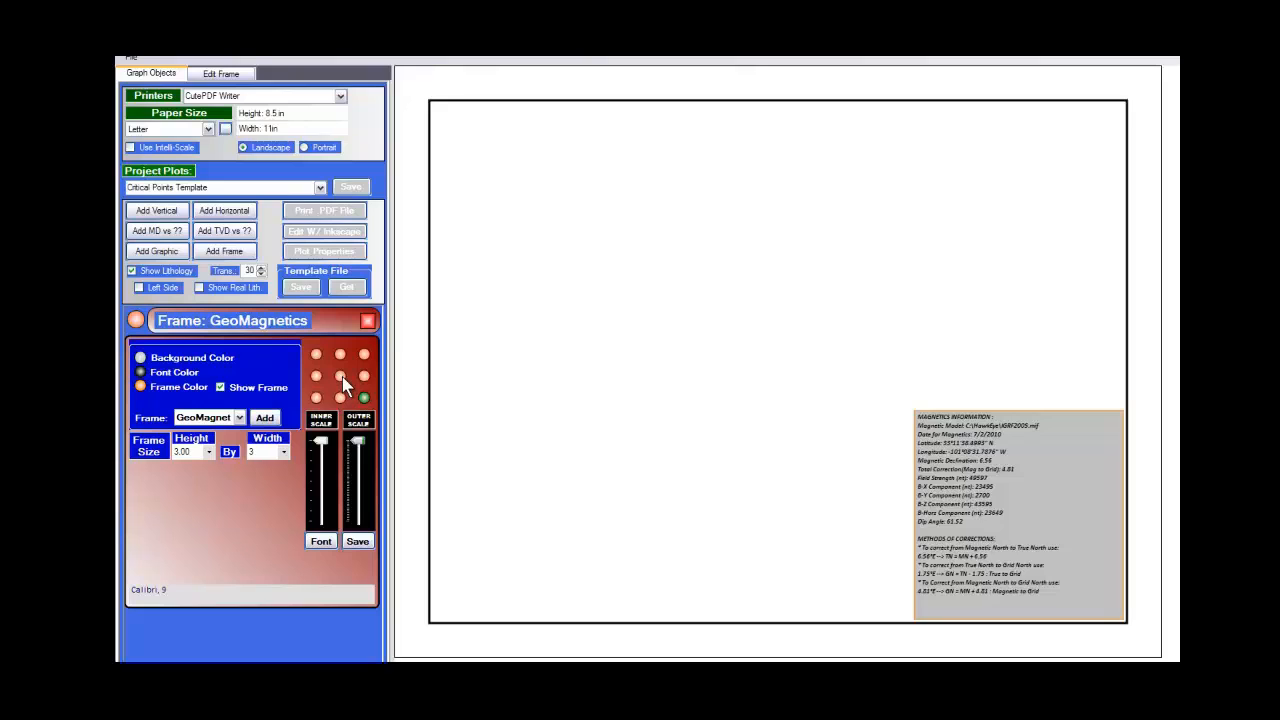
left_click(341, 377)
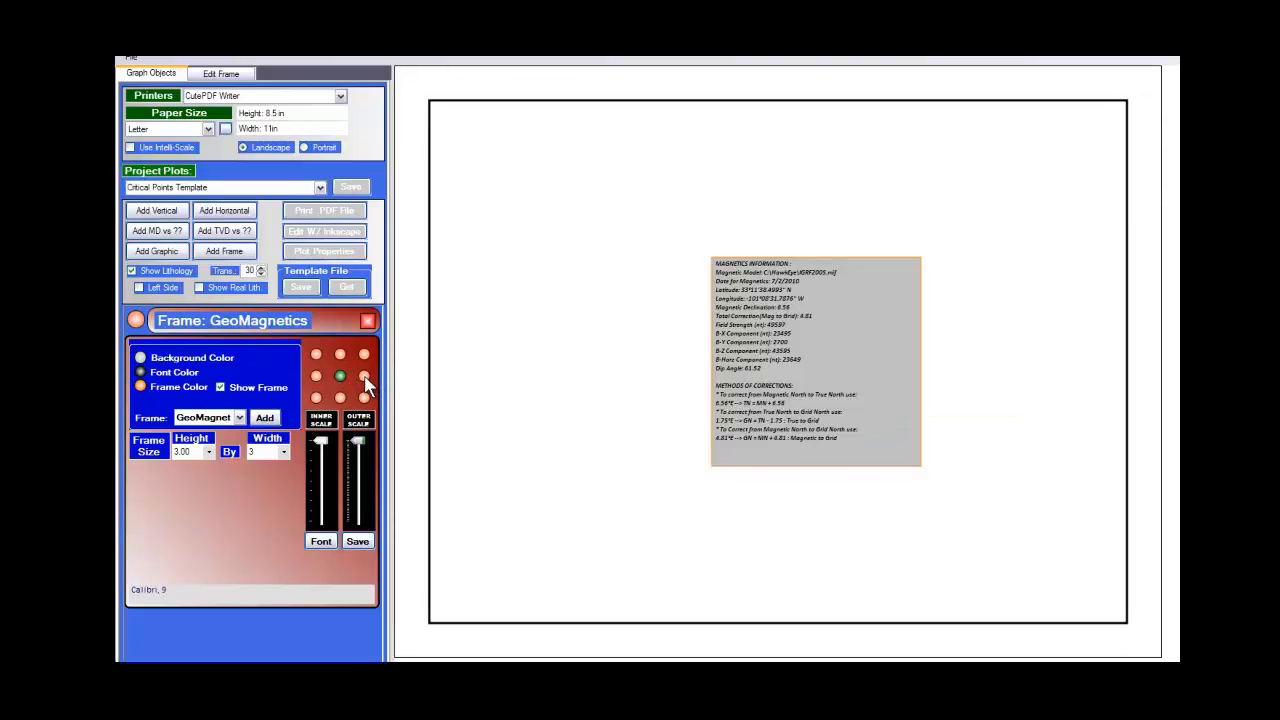
left_click(364, 377)
left_click(316, 354)
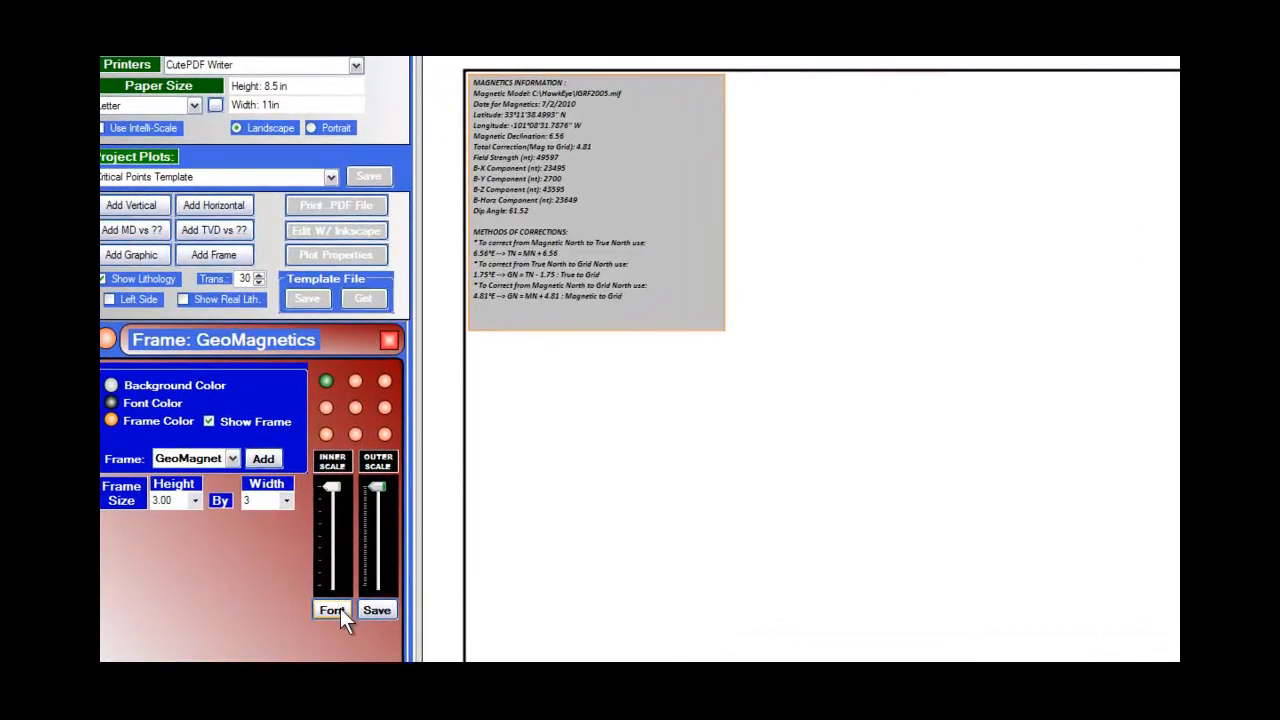
Change the GeoMagnetics frame's text font to Candara, size 12.
left_click(335, 612)
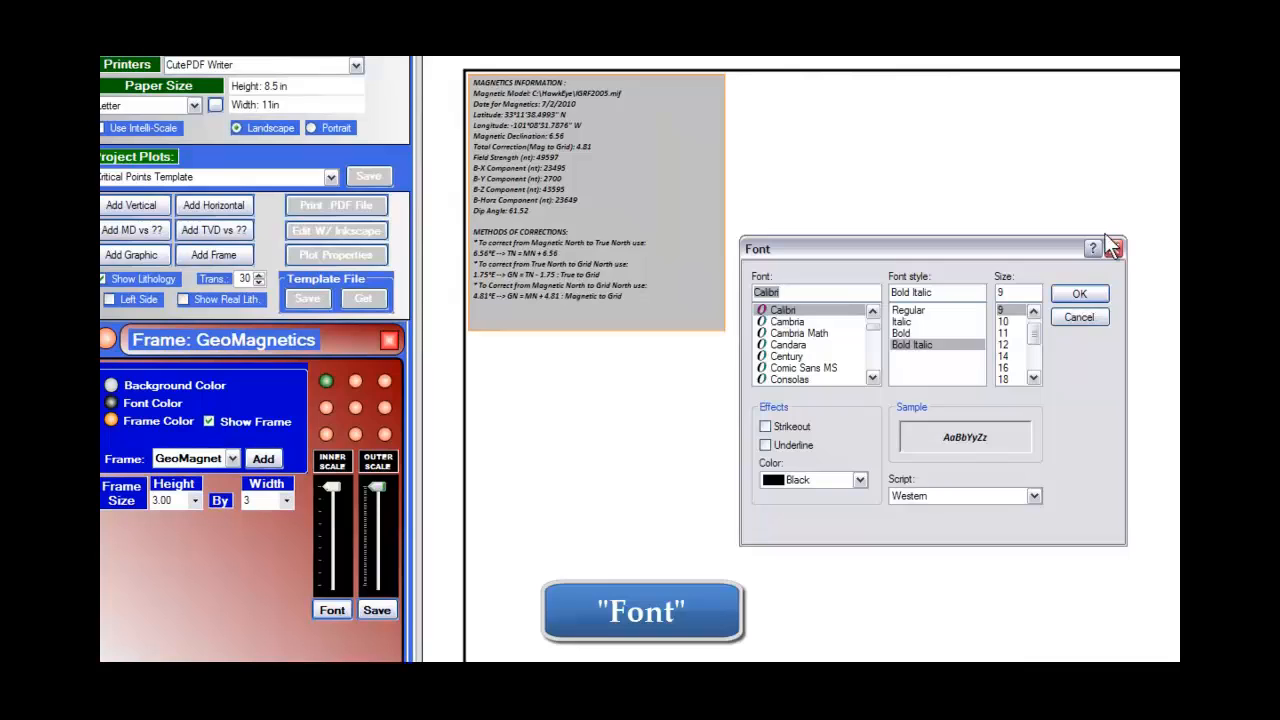
left_click(791, 345)
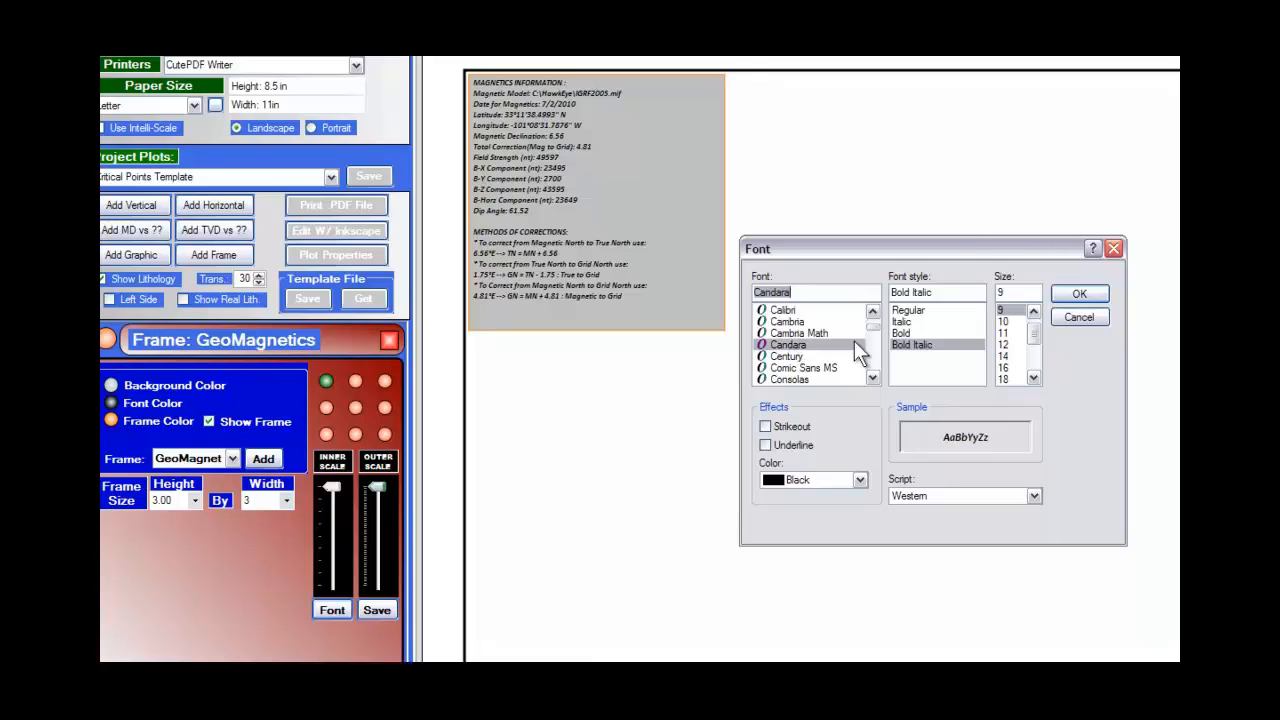
left_click(1003, 345)
left_click(1090, 298)
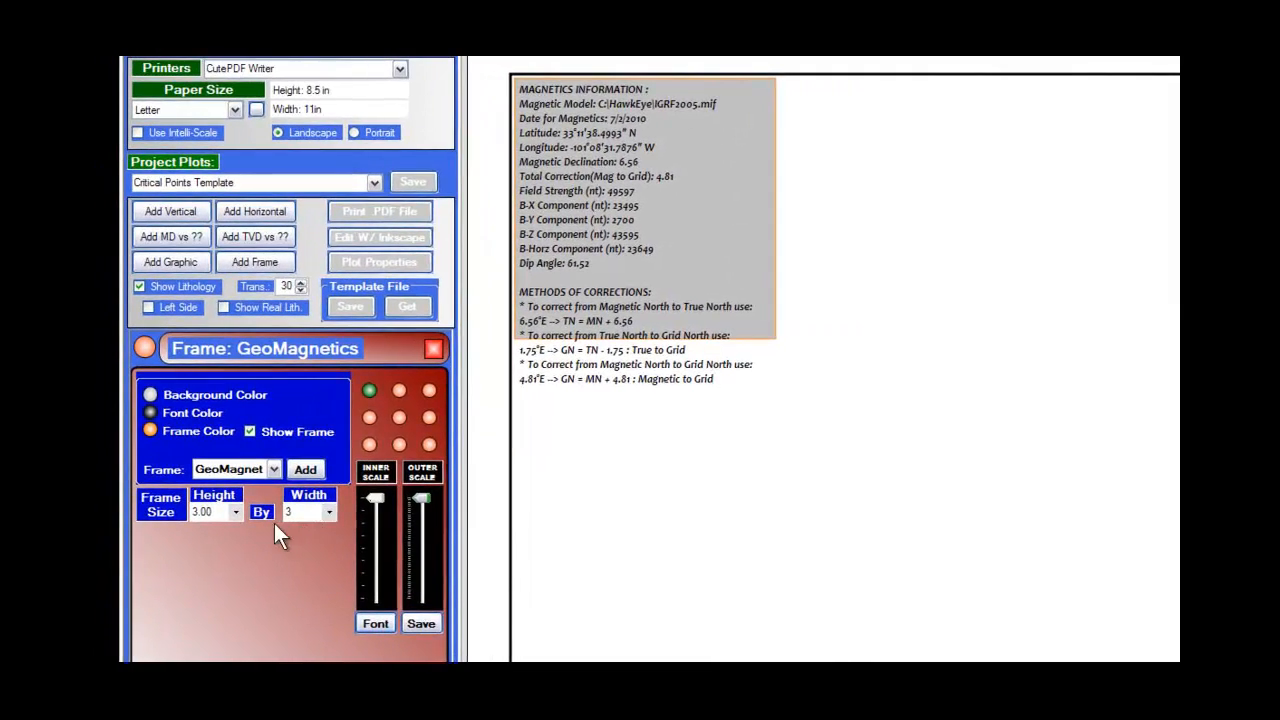
Adjust the GeoMagnetics frame's height to fit its text, trying 4.00 and 3.50 before entering 3.8.
left_click(235, 512)
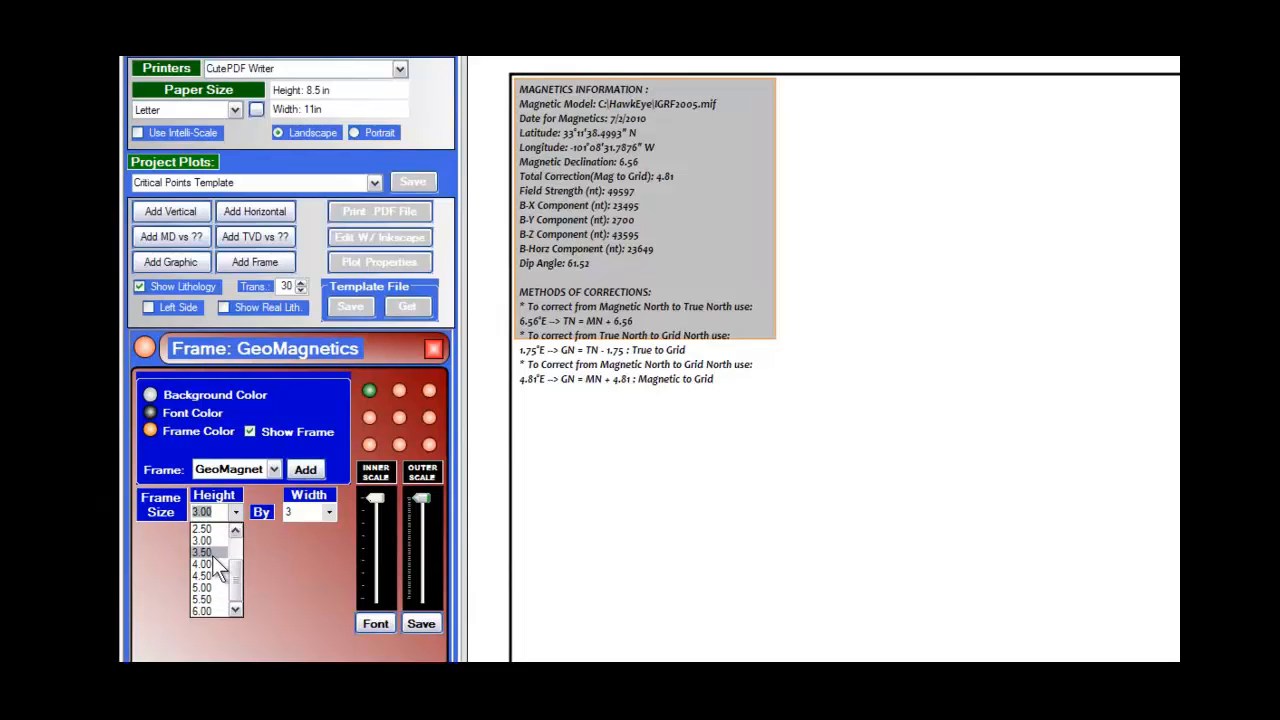
left_click(211, 566)
left_click(236, 513)
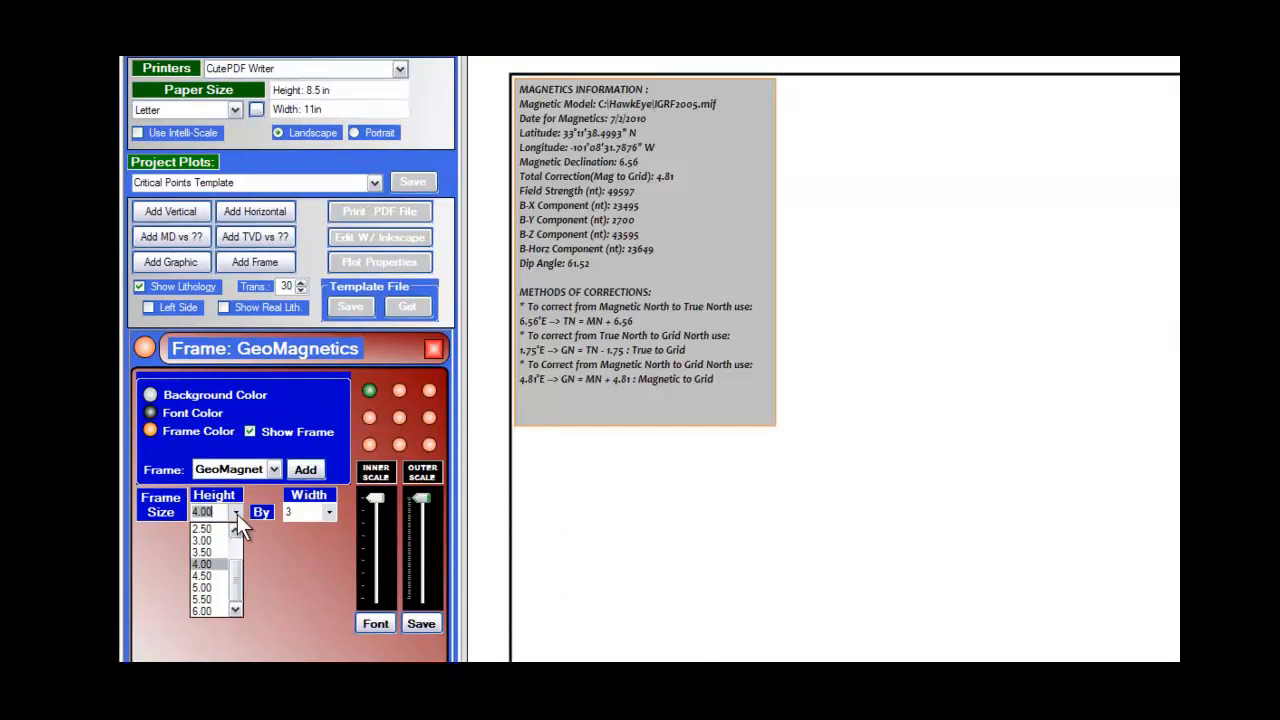
left_click(214, 552)
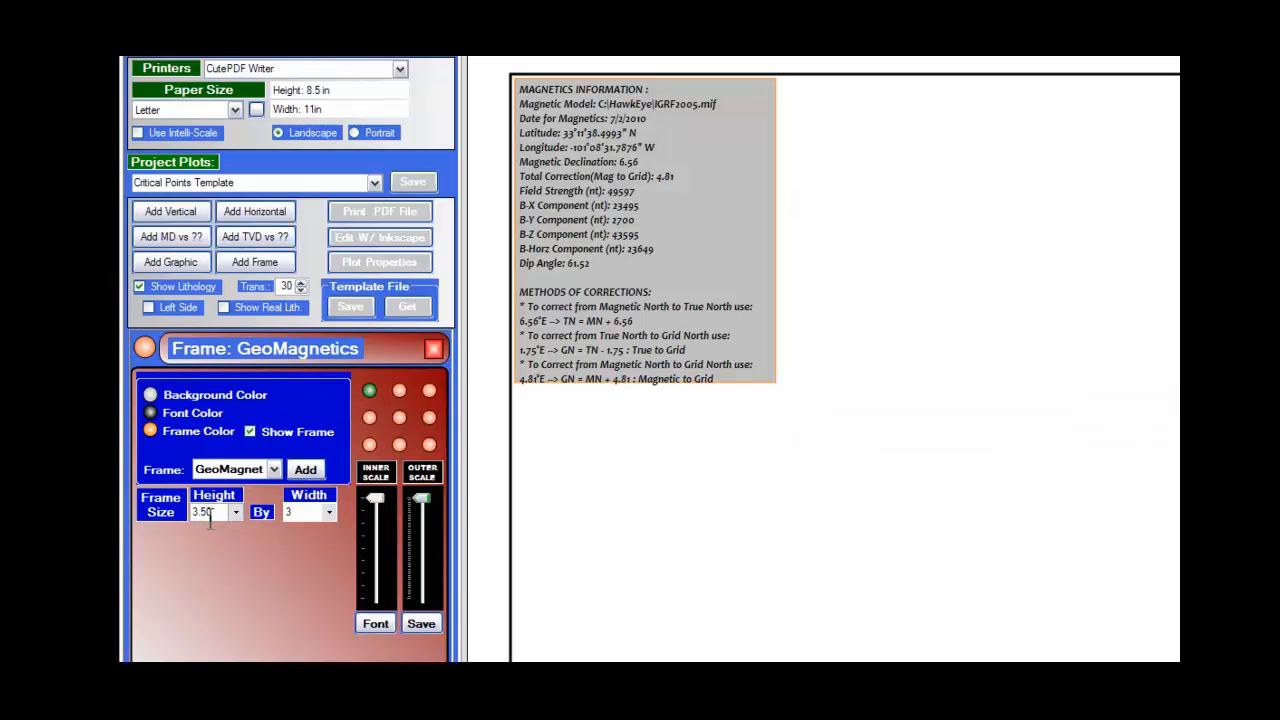
type("3.8")
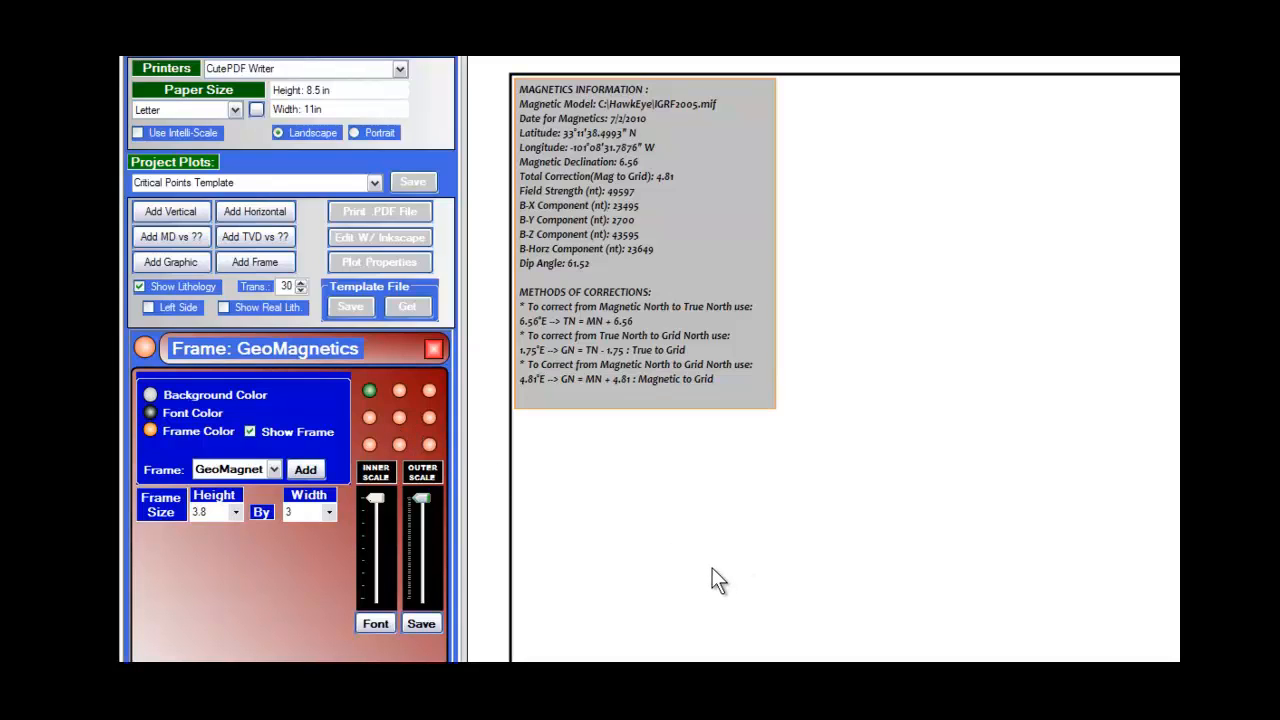
Add a GeoDetics frame and align it to the page's upper-left corner, directly below the GeoMagnetics frame.
left_click(298, 470)
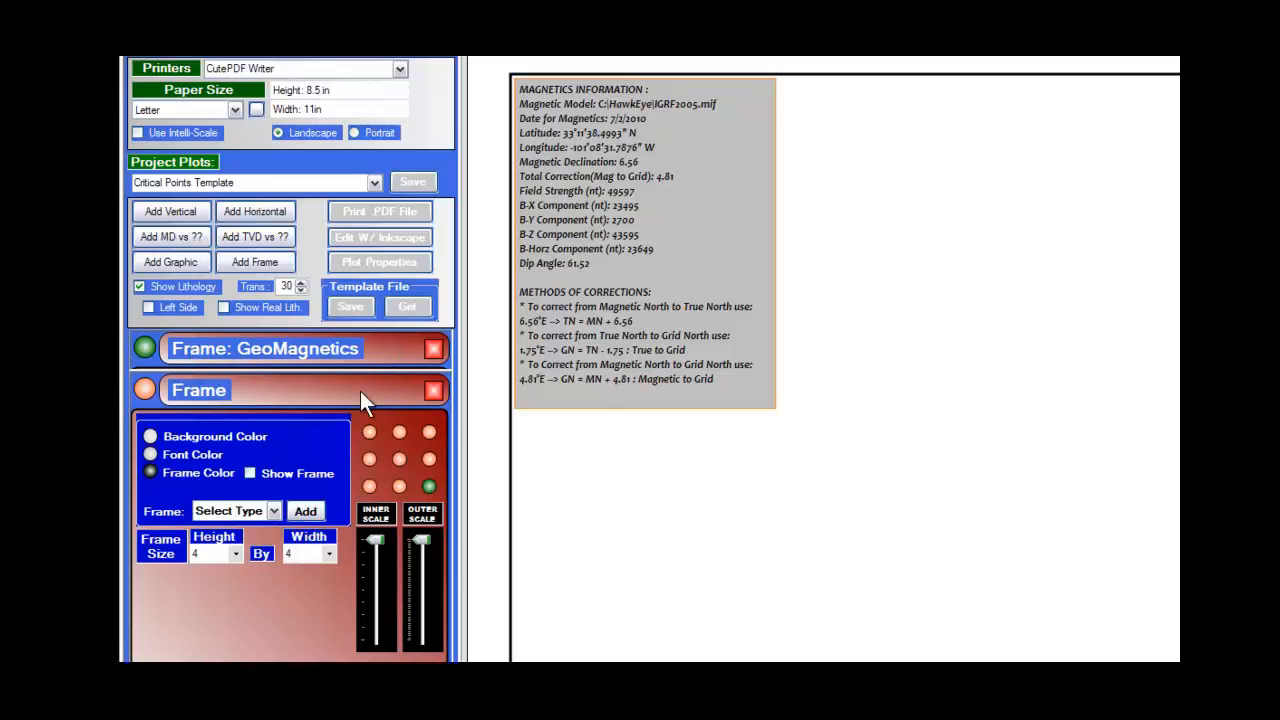
left_click(273, 511)
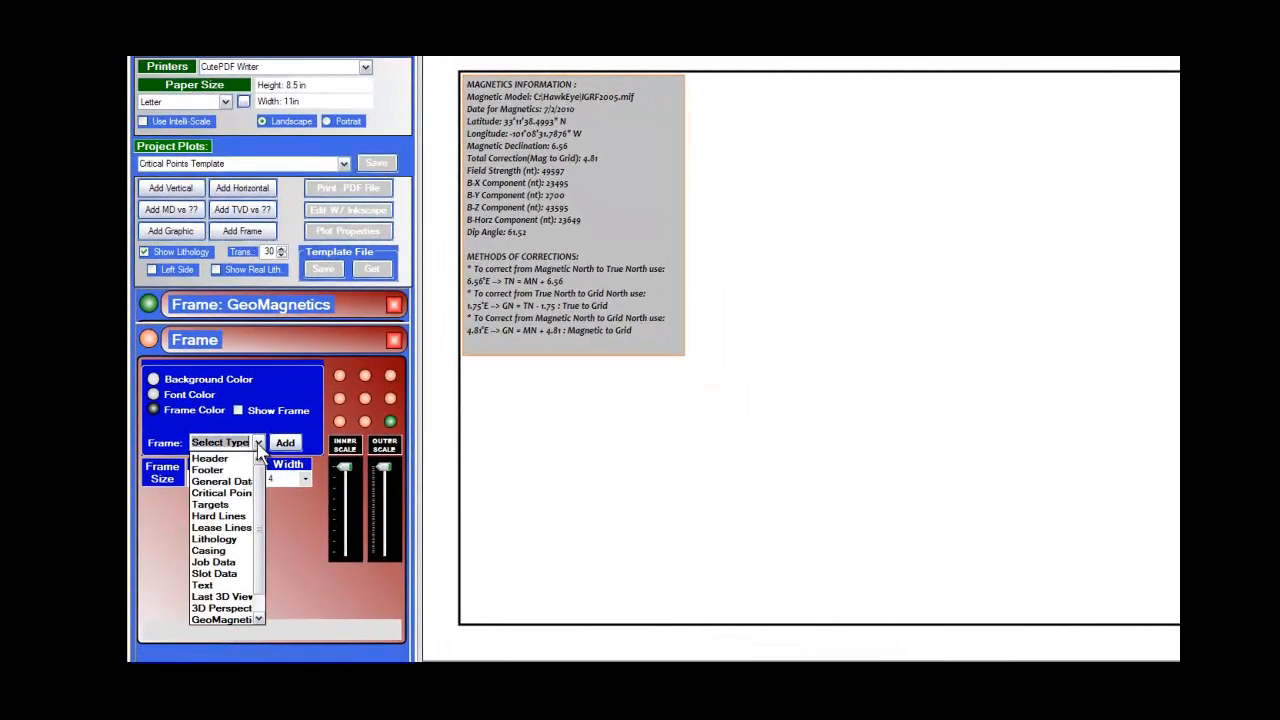
scroll(262, 520, "down", 1)
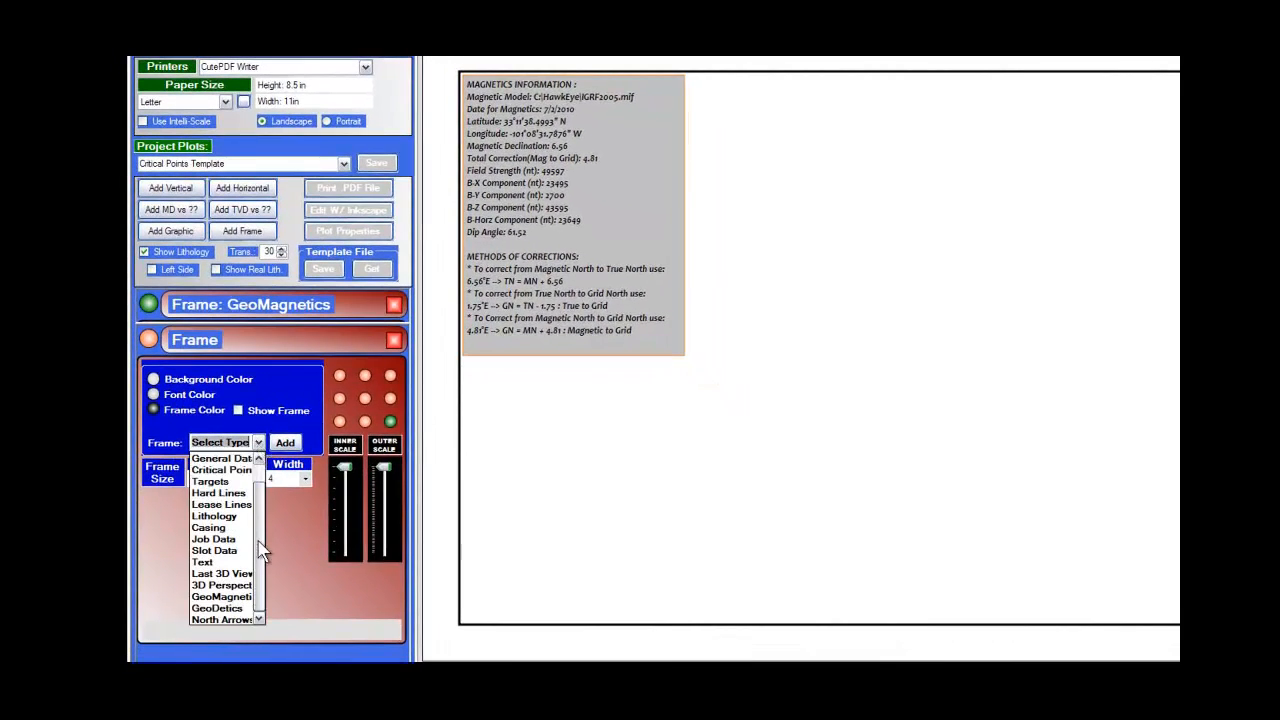
left_click(242, 608)
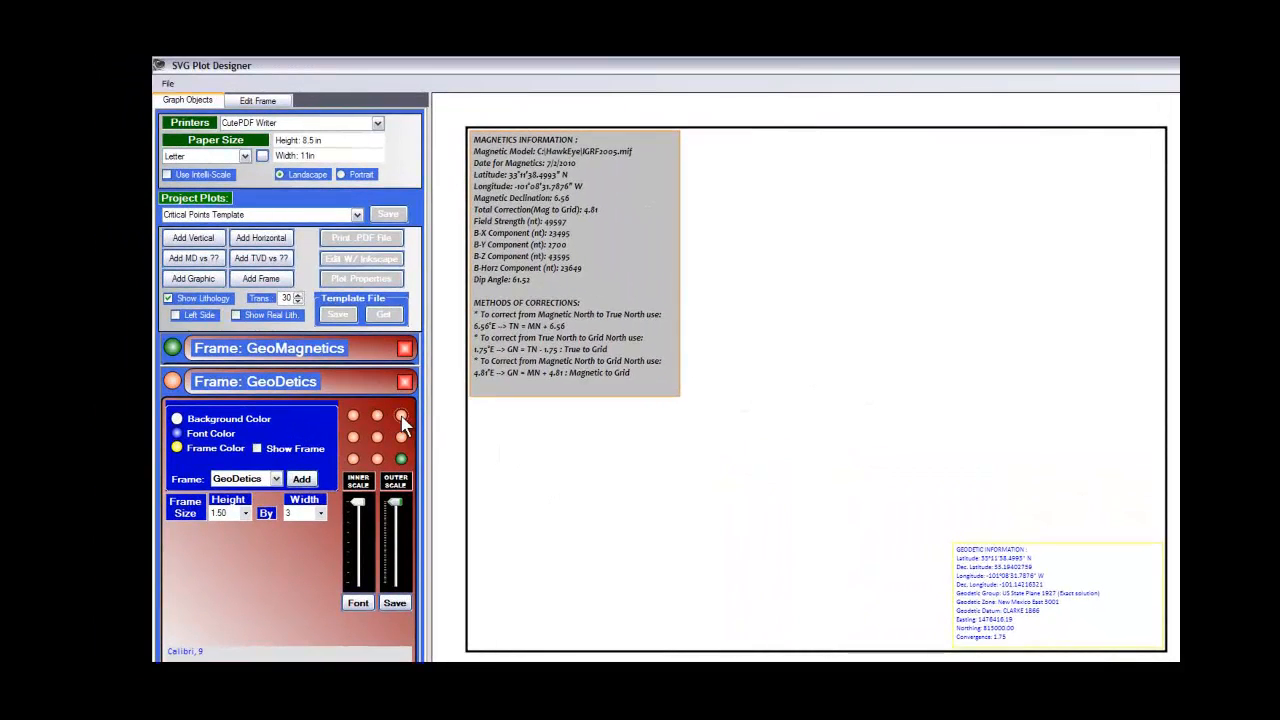
left_click(401, 416)
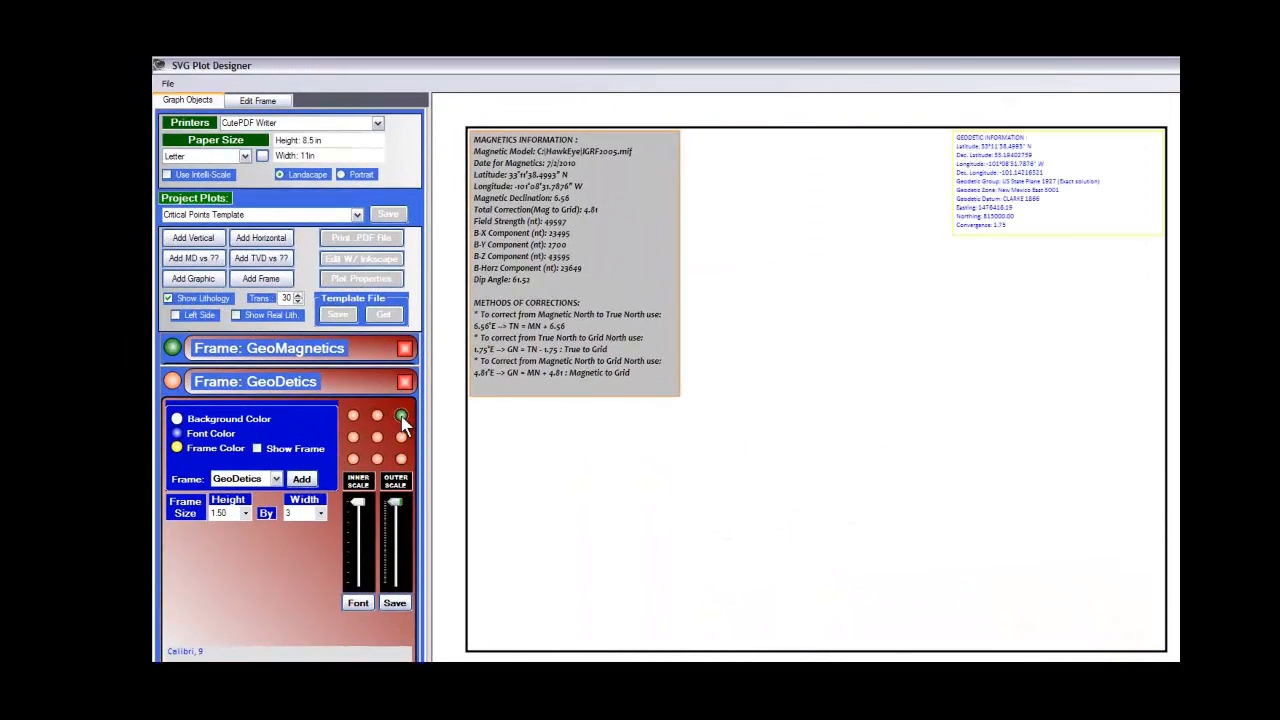
left_click(352, 417)
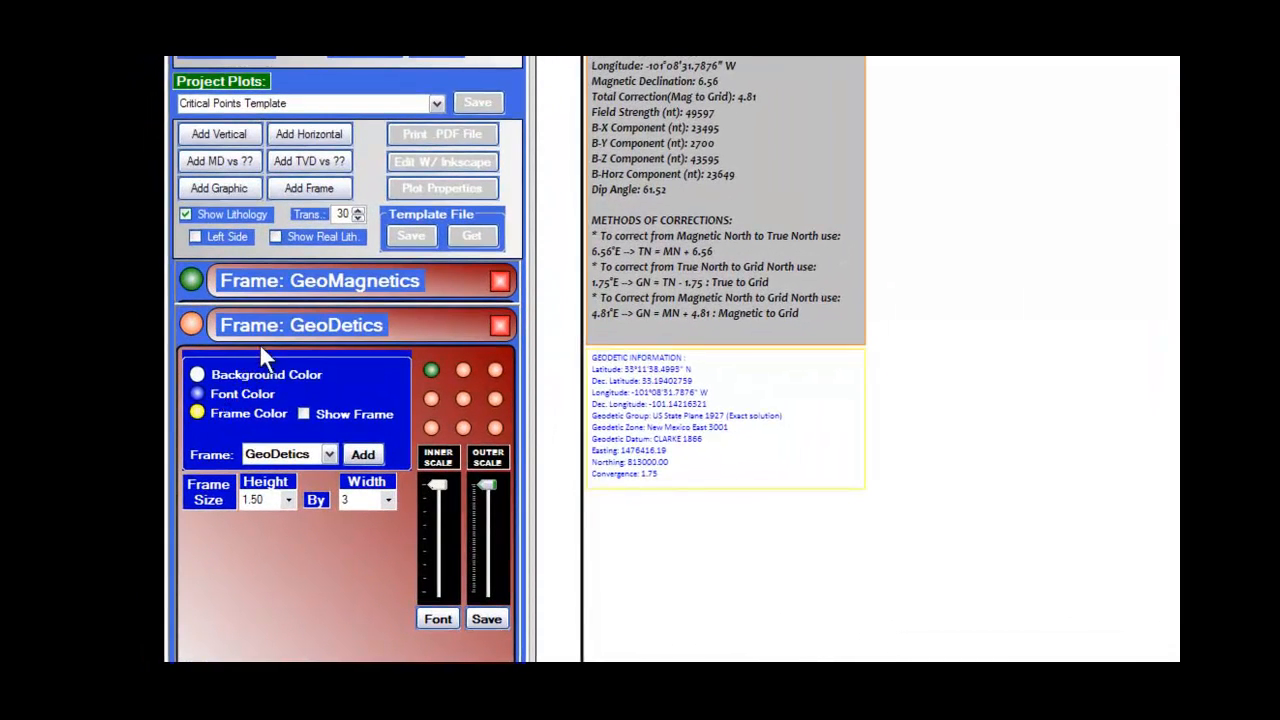
Add another frame to the plot and make it a North Arrows frame.
left_click(298, 187)
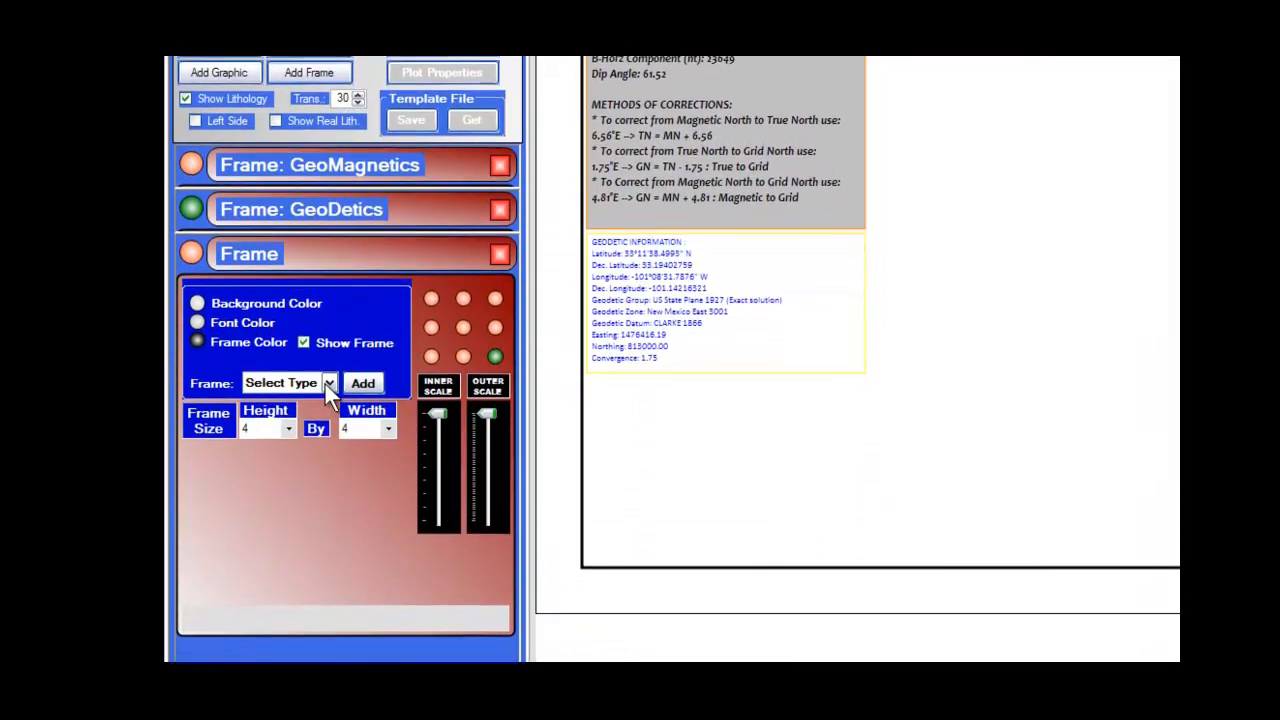
left_click(329, 498)
scroll(333, 508, "down", 1)
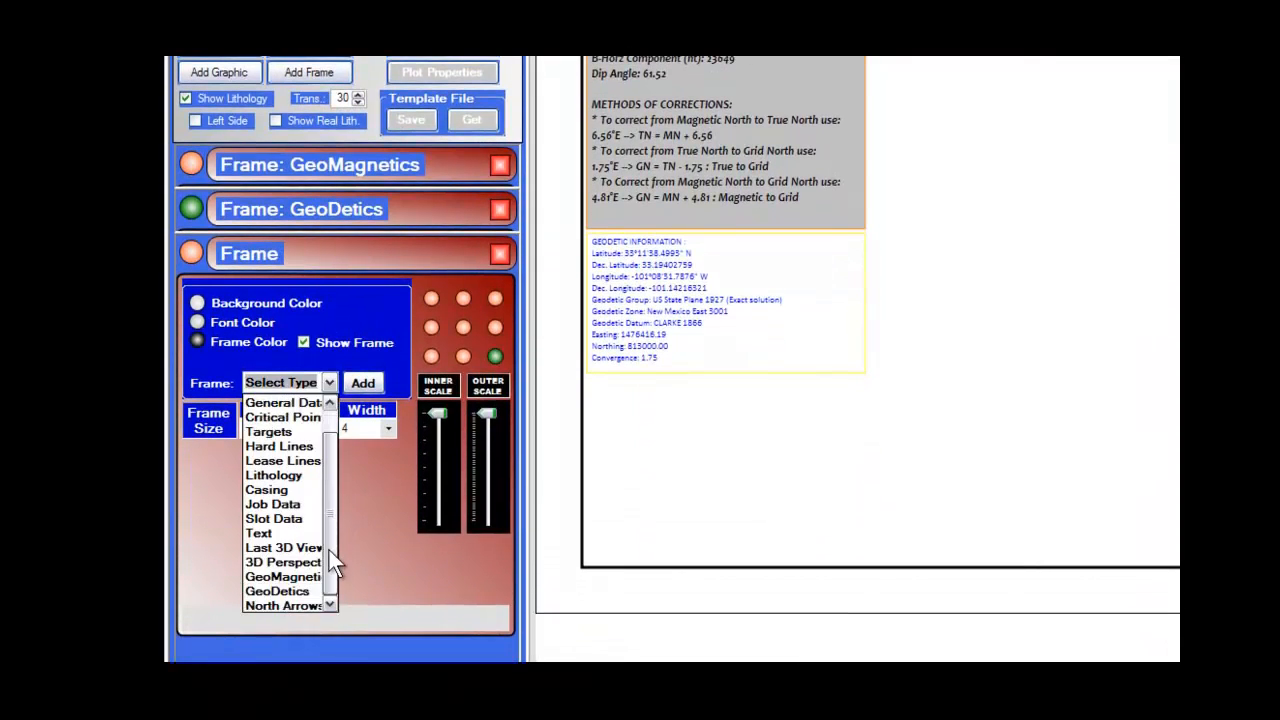
left_click(298, 606)
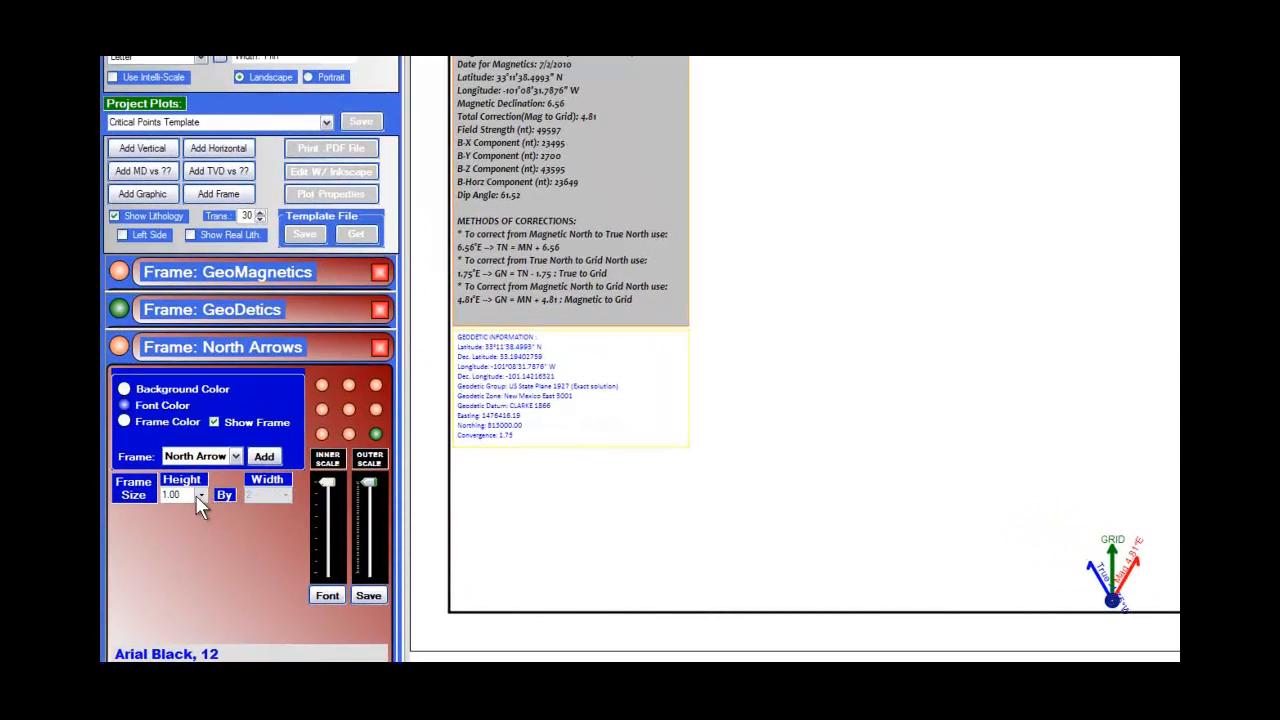
Set the North Arrows frame's height to 3.00 and place it in the lower-left corner of the page.
left_click(199, 496)
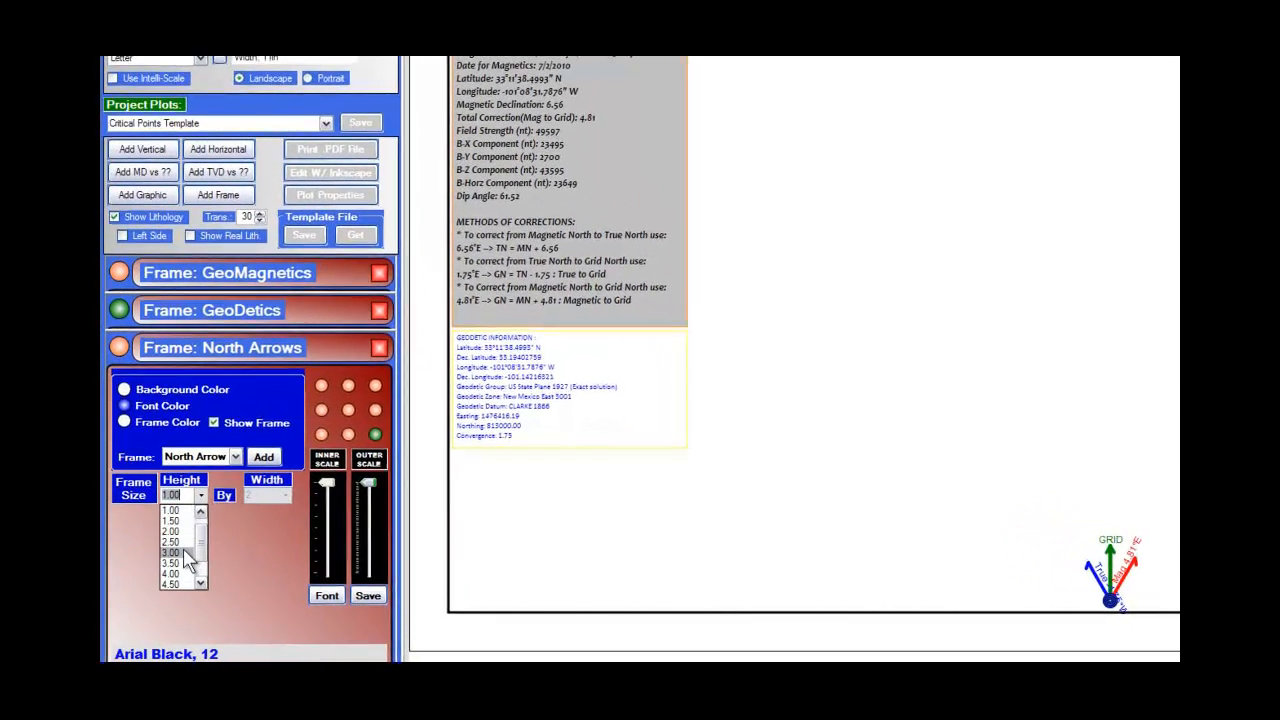
left_click(183, 550)
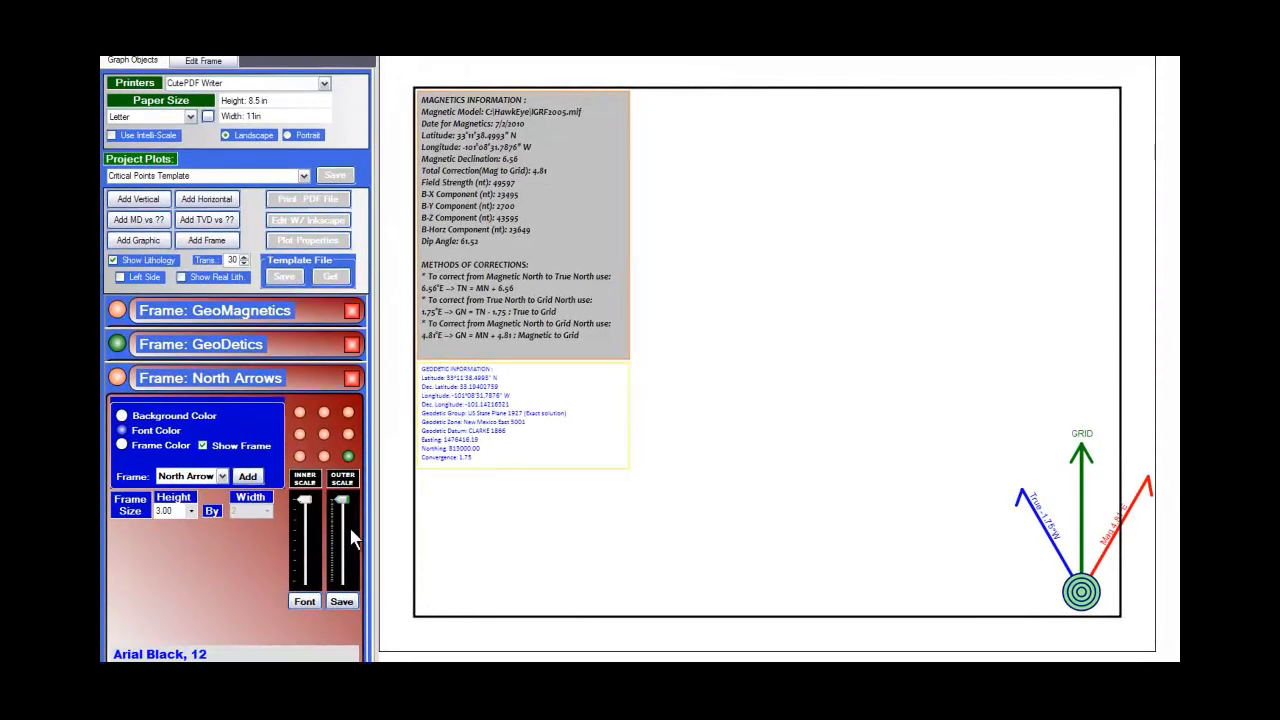
left_click(299, 456)
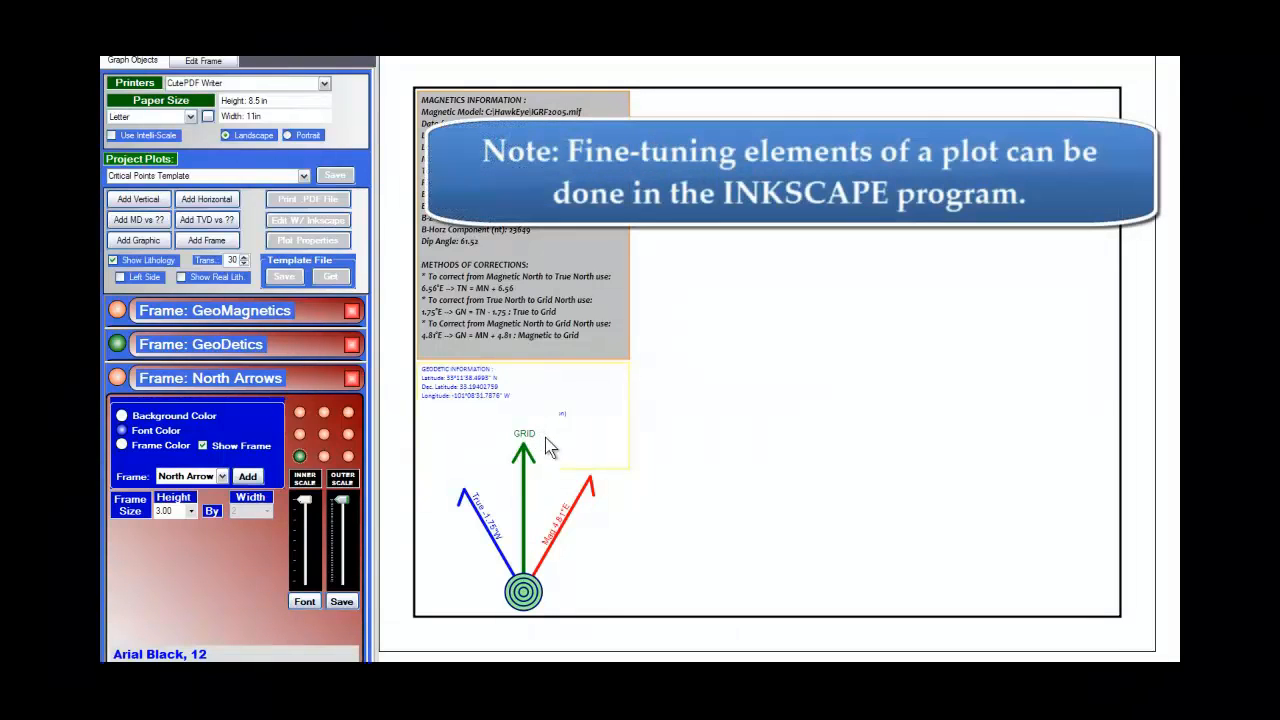
Hide the North Arrows frame outline and reduce the outer scale so it covers less of the GeoDetics frame.
left_click(203, 446)
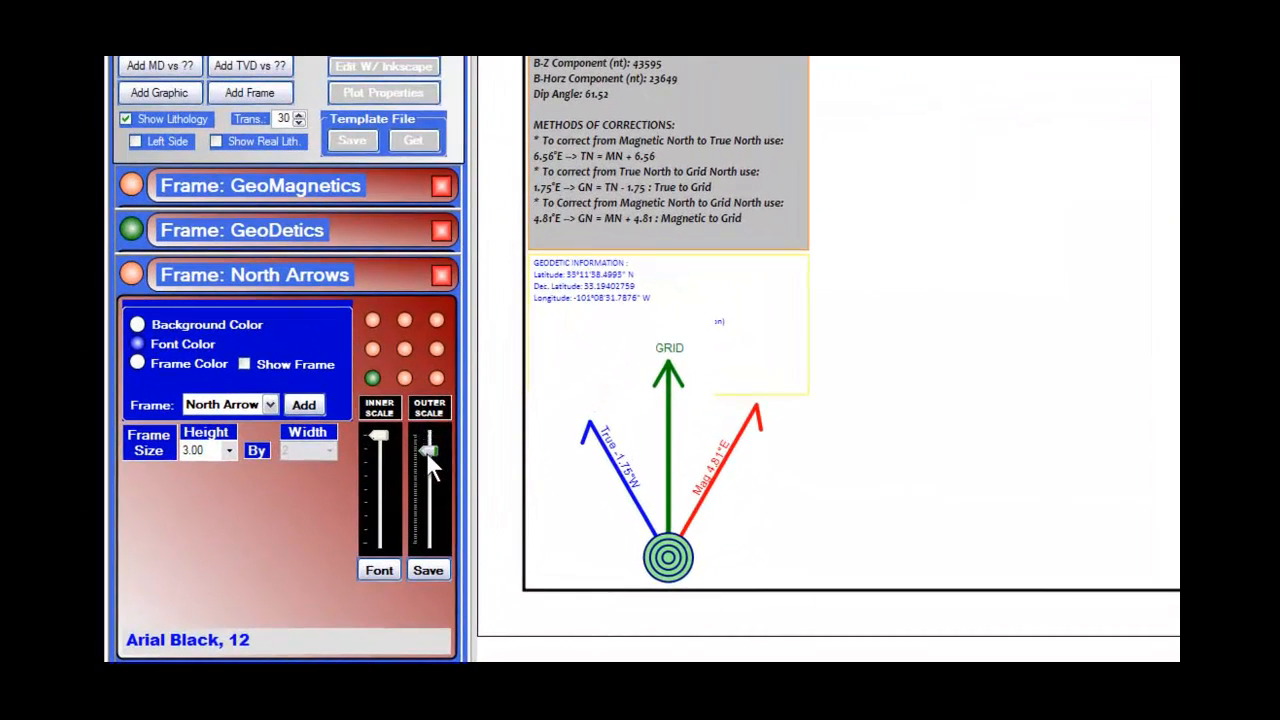
left_click_drag(428, 453, 428, 481)
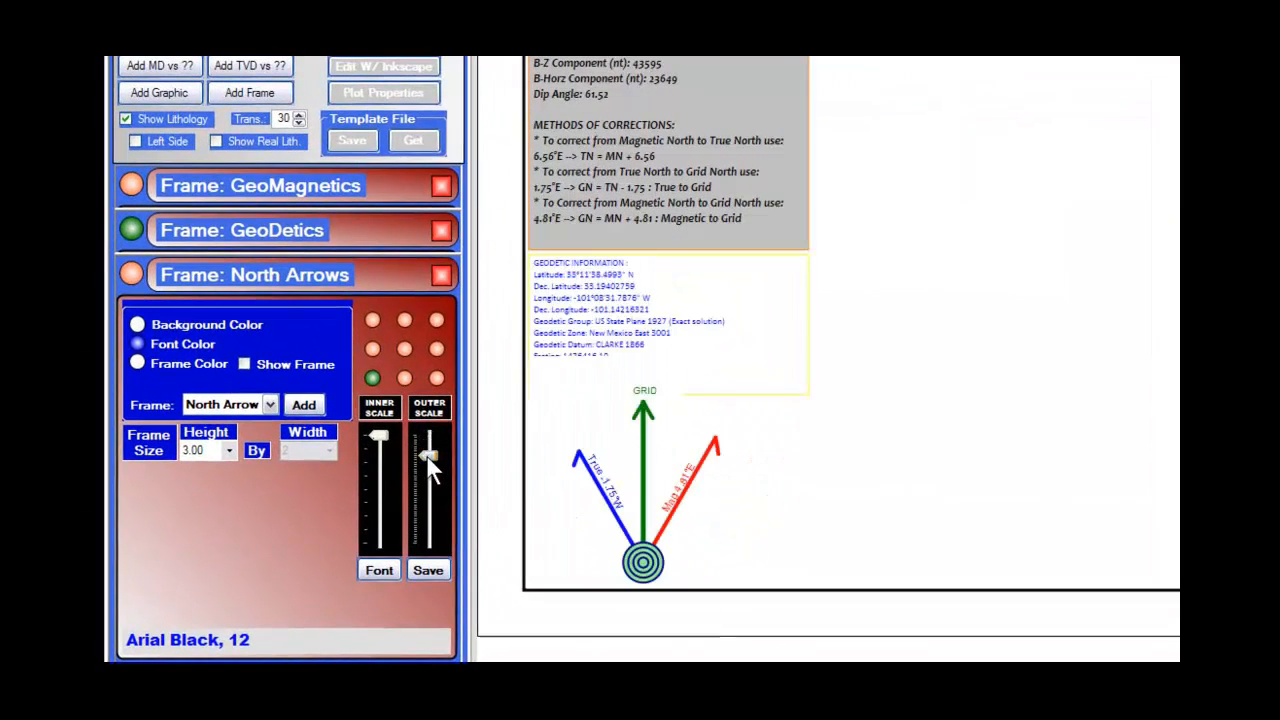